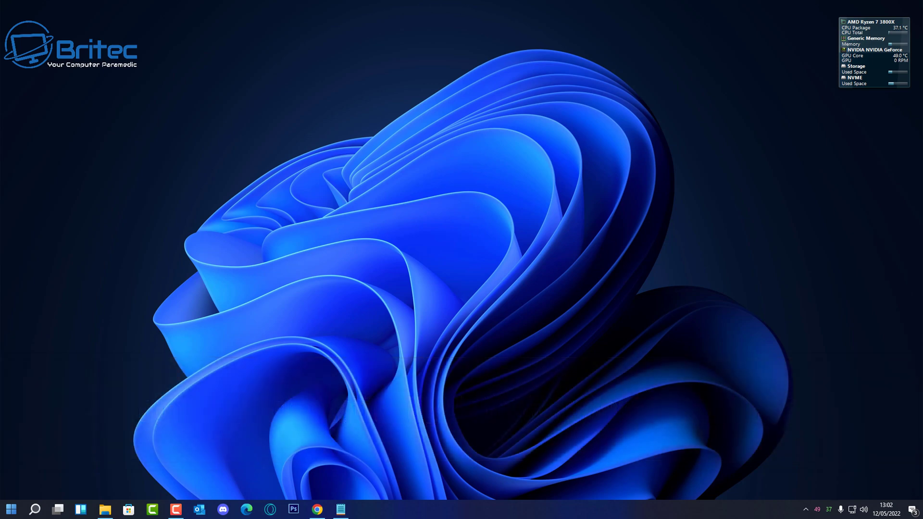
- Download RAMMap.zip from the RAMMap v1.61 page and open the archive in File Explorer
{"action": "left_click", "coordinate": [176, 509]}
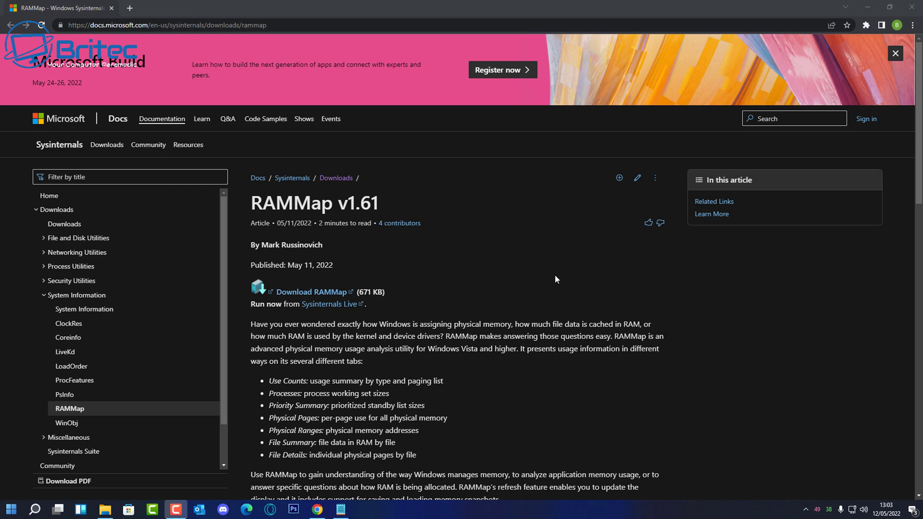
{"action": "left_click", "coordinate": [321, 293]}
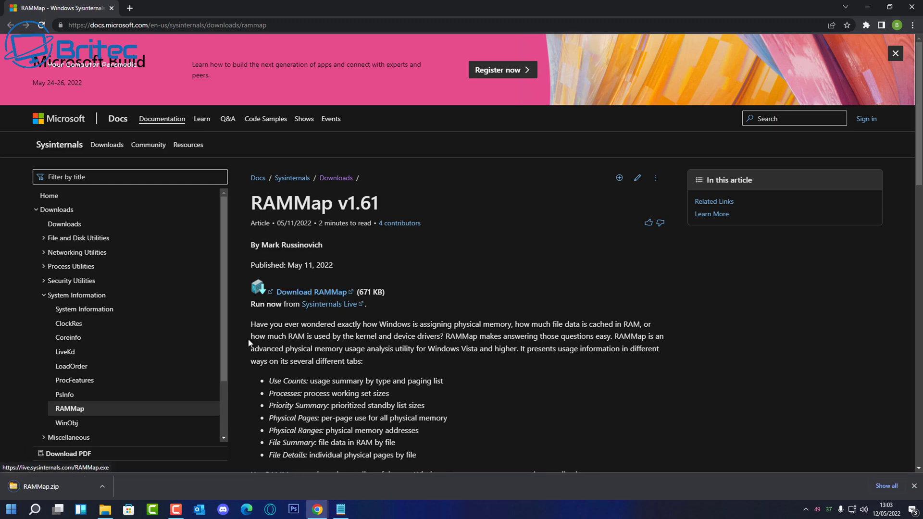
{"action": "left_click", "coordinate": [51, 485]}
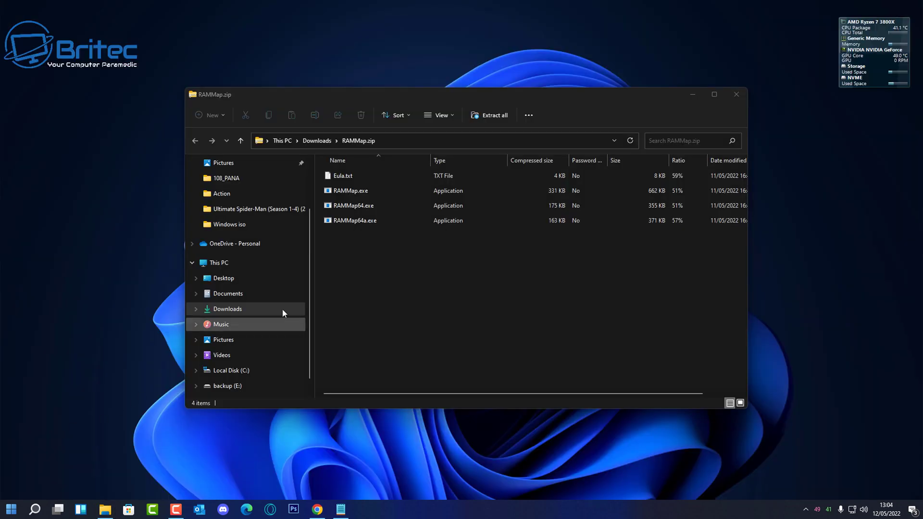
- Copy RAMMap64.exe from the zip to the desktop, minimise the zip window, and centre the icon
{"action": "left_click_drag", "start_coordinate": [351, 206], "coordinate": [146, 203]}
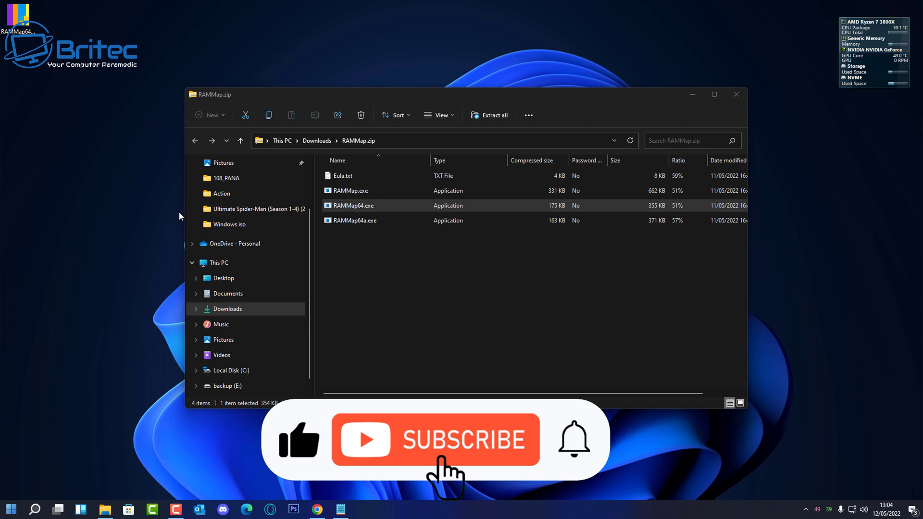
{"action": "left_click", "coordinate": [696, 93]}
{"action": "left_click_drag", "start_coordinate": [137, 115], "coordinate": [423, 211]}
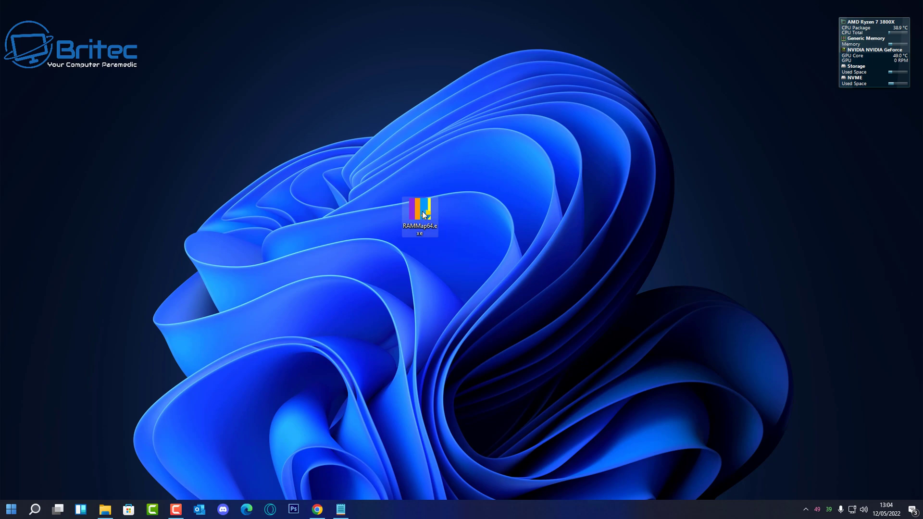
{"action": "mouse_move", "coordinate": [423, 212]}
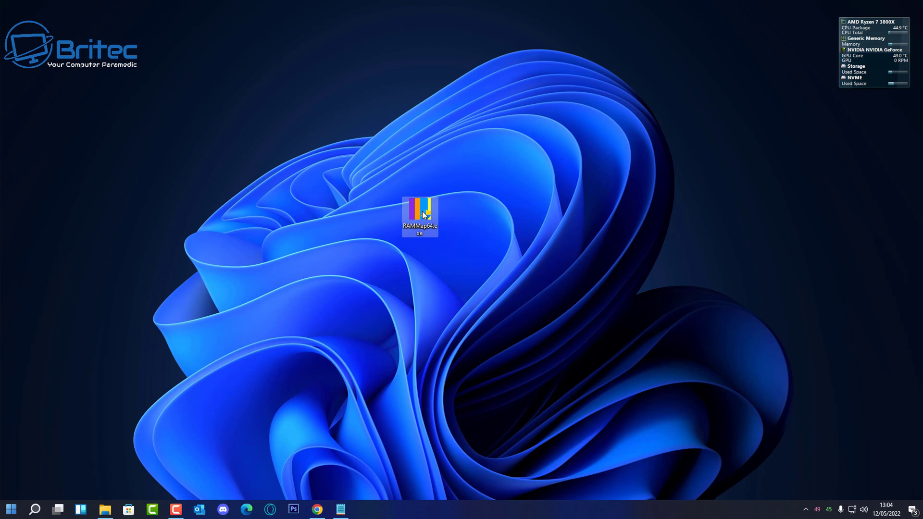
- Launch RAMMap64, accept its licence, and run Empty > Empty Standby List
{"action": "double_click", "coordinate": [423, 211]}
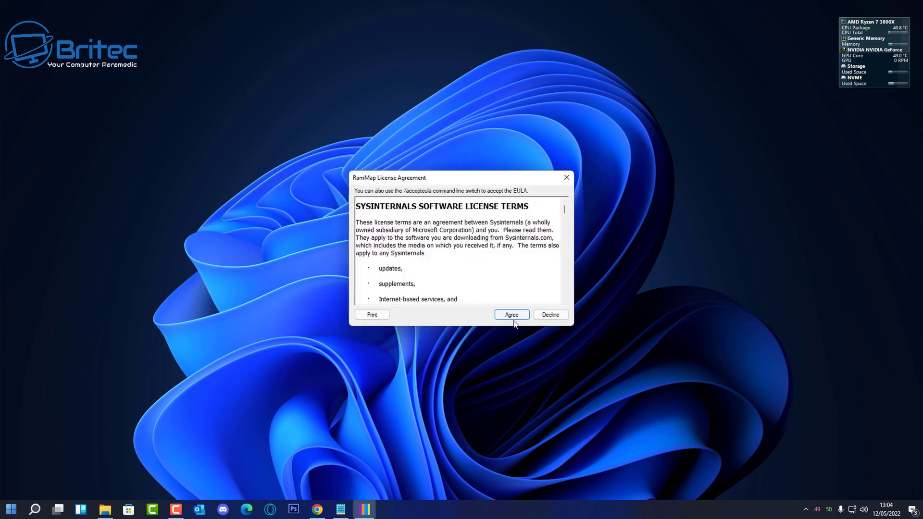
{"action": "left_click", "coordinate": [513, 315]}
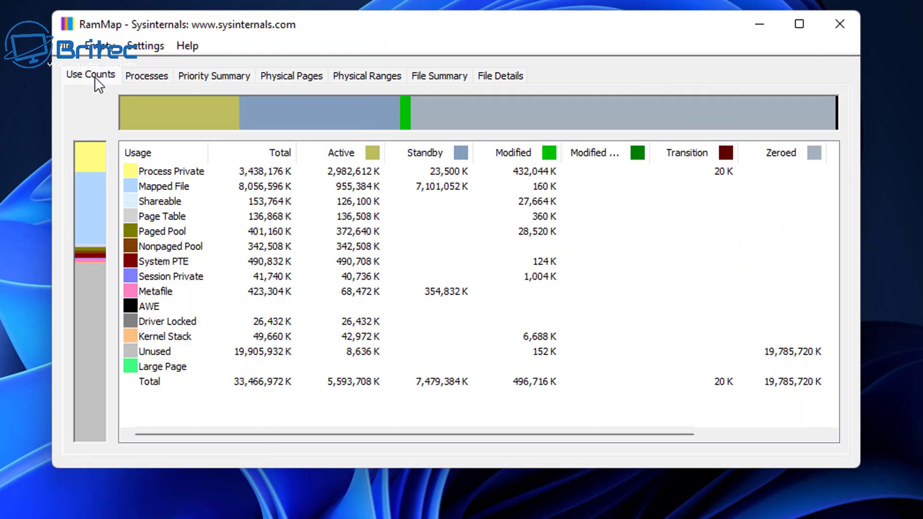
{"action": "left_click", "coordinate": [99, 46]}
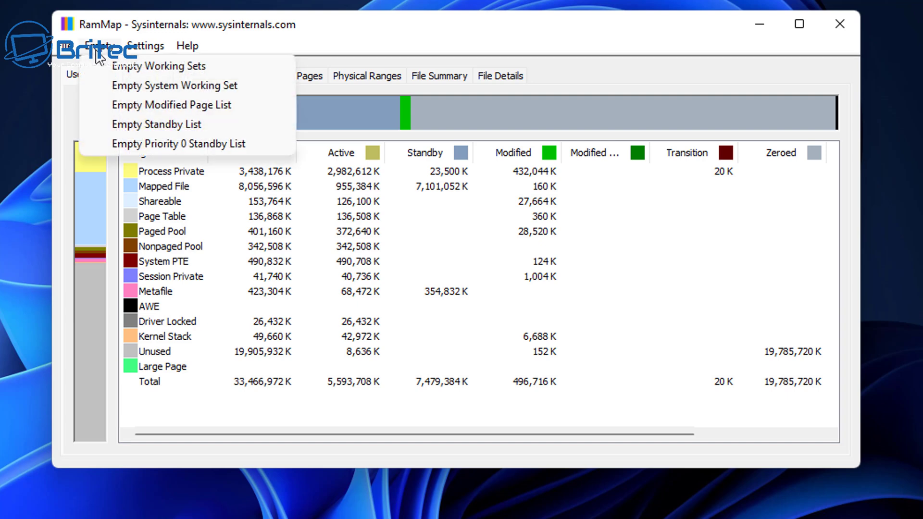
{"action": "left_click", "coordinate": [133, 125]}
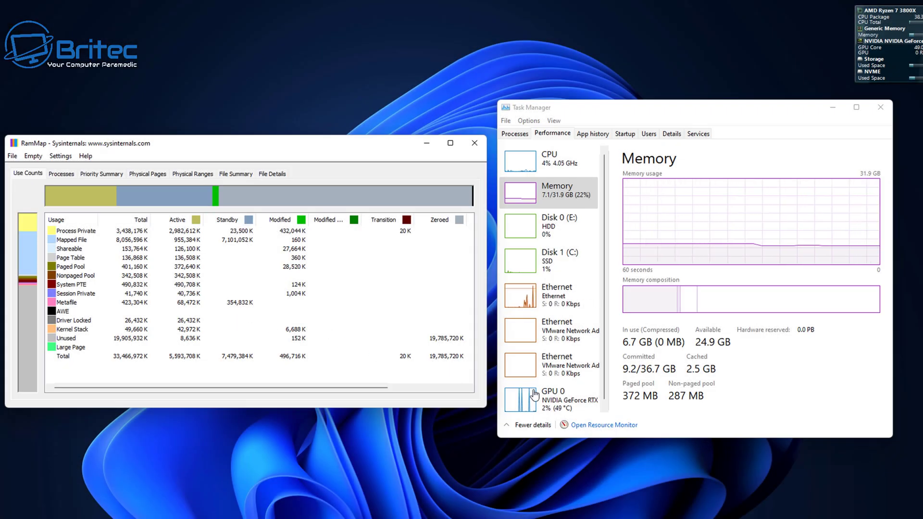
- Circle the 2.5 GB Cached figure, then show Resource Monitor's Memory tab with about 2191 MB standby
{"action": "mouse_move", "coordinate": [702, 349]}
{"action": "left_mouse_down"}
{"action": "mouse_move", "coordinate": [716, 387]}
{"action": "mouse_move", "coordinate": [691, 371]}
{"action": "left_mouse_up"}
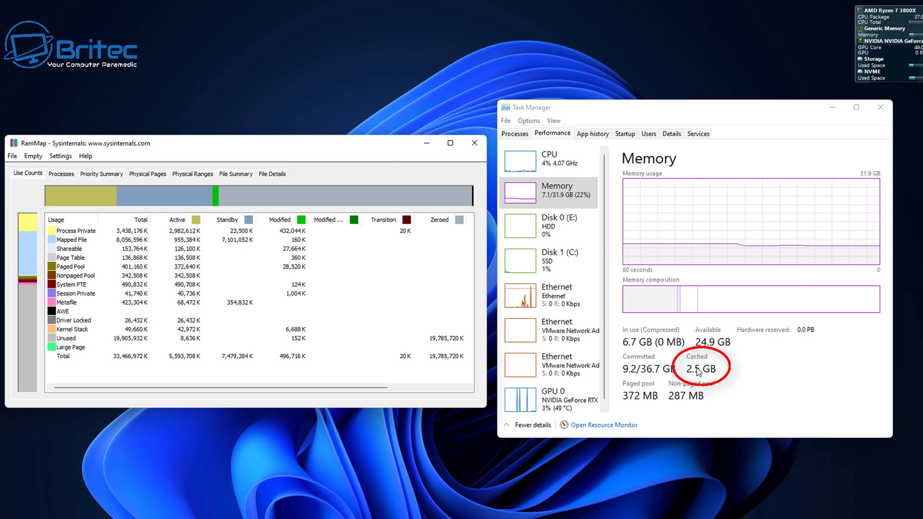
{"action": "left_click", "coordinate": [621, 426]}
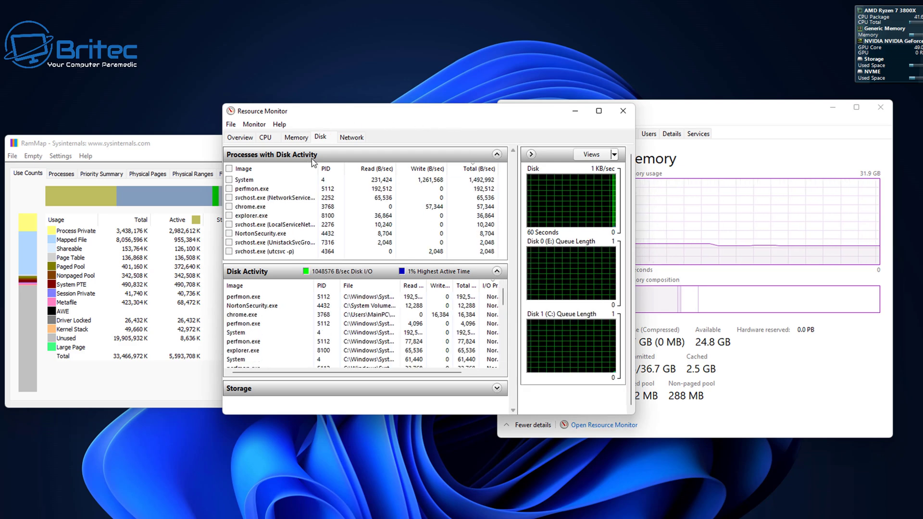
{"action": "left_click", "coordinate": [294, 138]}
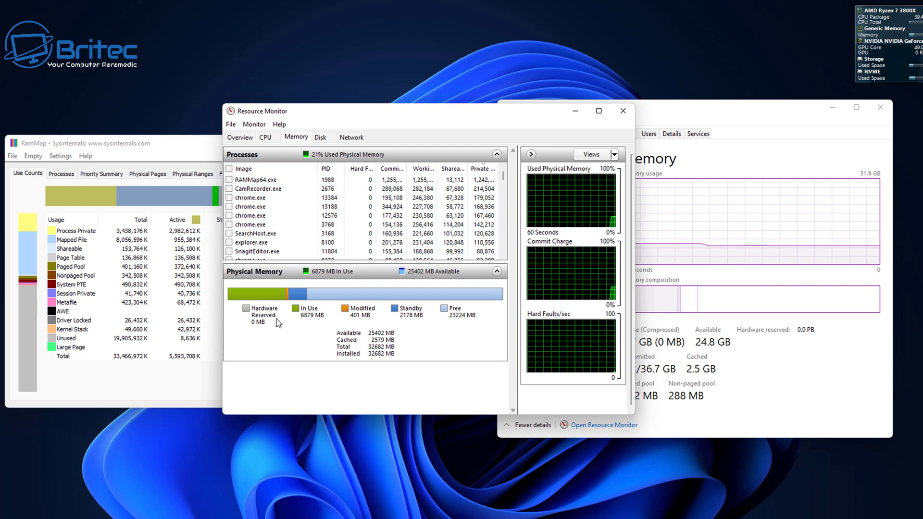
{"action": "mouse_move", "coordinate": [412, 323]}
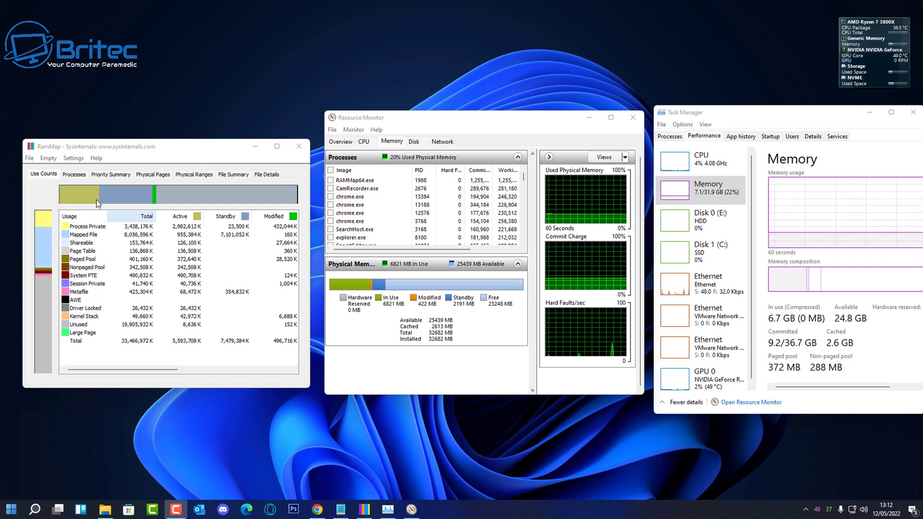
- Run Empty Standby List again in RAMMap, dropping cached memory from 2.6 GB to about 429 MB
{"action": "left_click", "coordinate": [49, 158]}
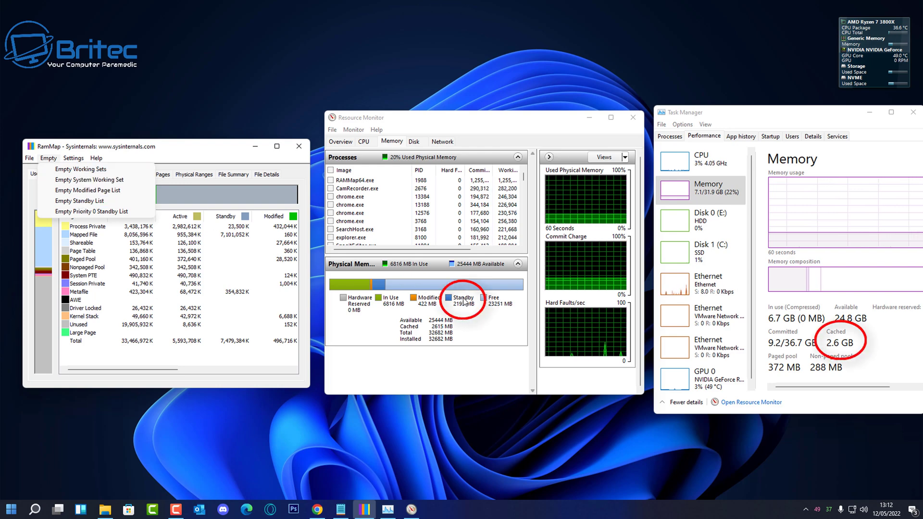
{"action": "mouse_move", "coordinate": [465, 302]}
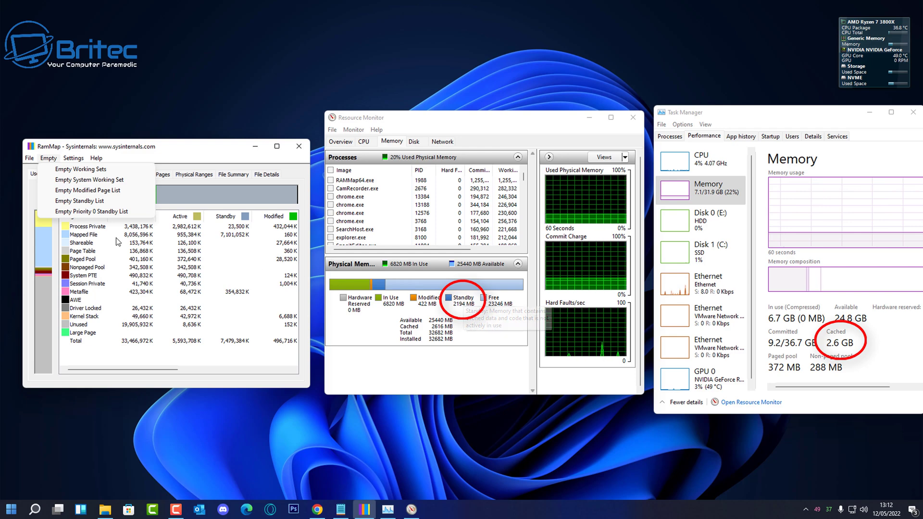
{"action": "left_click", "coordinate": [88, 204]}
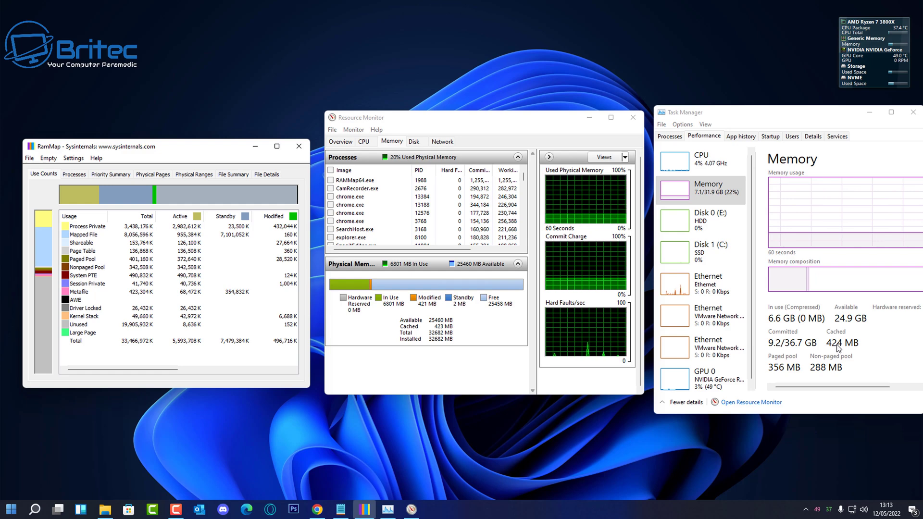
{"action": "mouse_move", "coordinate": [464, 310]}
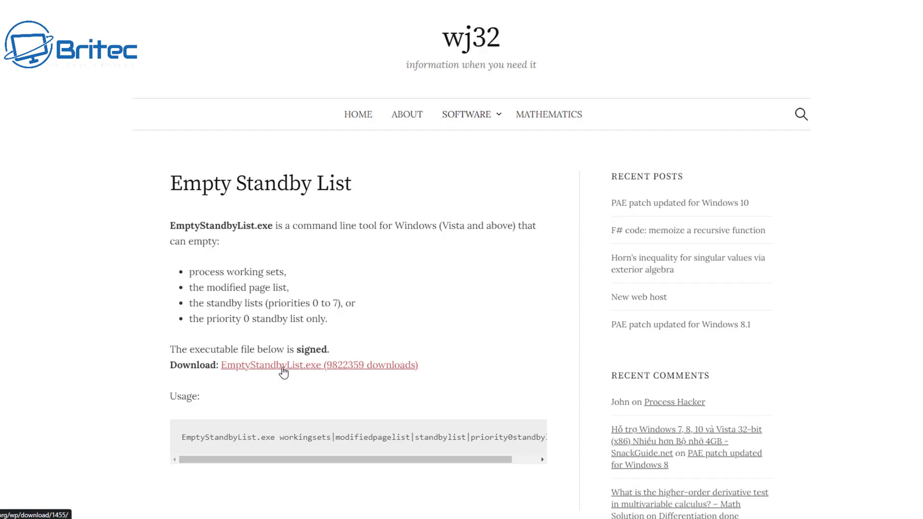
- Download EmptyStandbyList.exe from the wj32 Empty Standby List page
{"action": "left_click", "coordinate": [284, 366]}
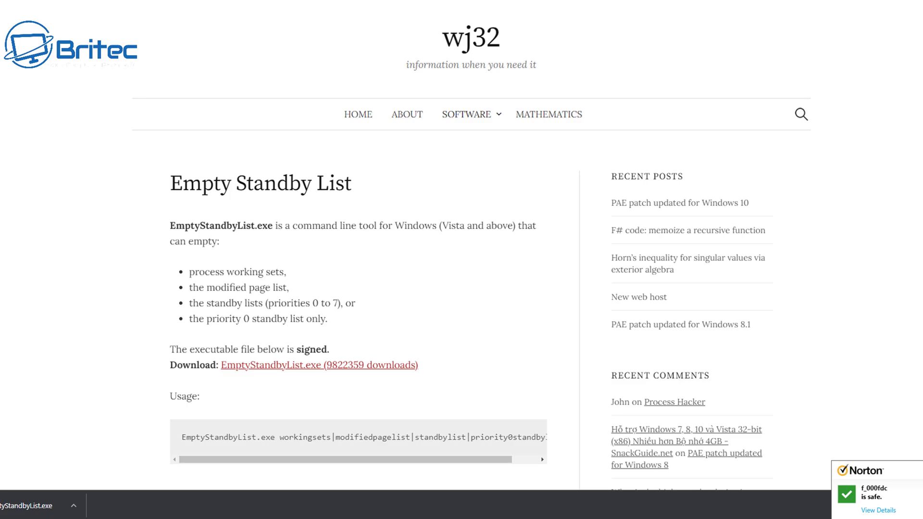
- Create a new folder named 'Clear Cache' at the root of Local Disk (C:)
{"action": "key", "text": "super+d"}
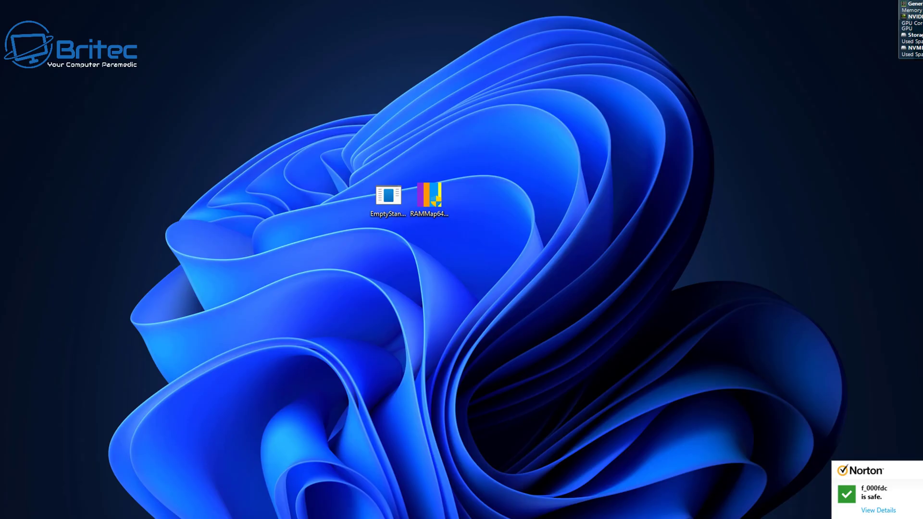
{"action": "right_click", "coordinate": [60, 514]}
{"action": "left_click", "coordinate": [60, 490]}
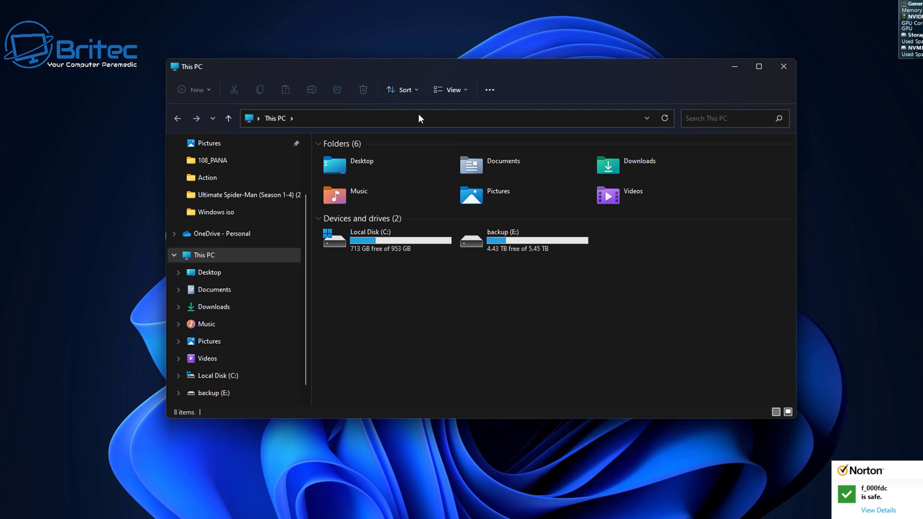
{"action": "double_click", "coordinate": [379, 242]}
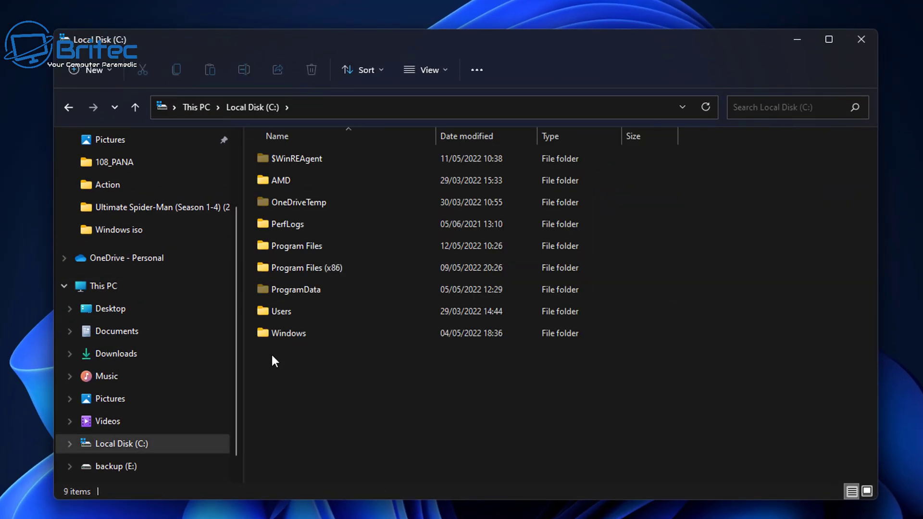
{"action": "right_click", "coordinate": [272, 356]}
{"action": "mouse_move", "coordinate": [379, 517]}
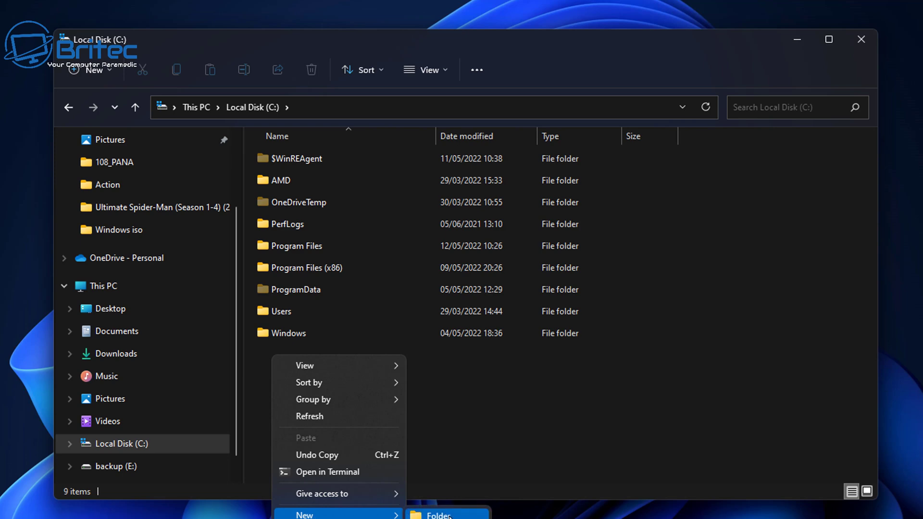
{"action": "left_click", "coordinate": [435, 515]}
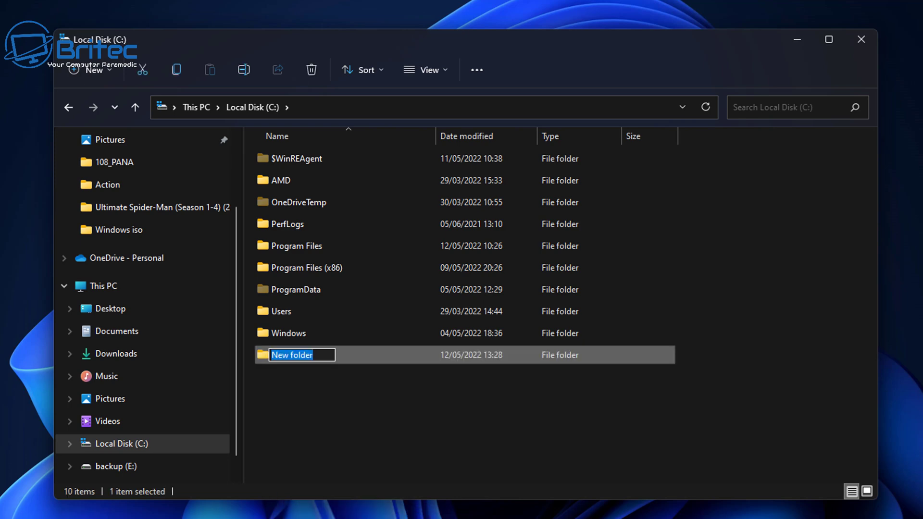
{"action": "type", "text": "Clear"}
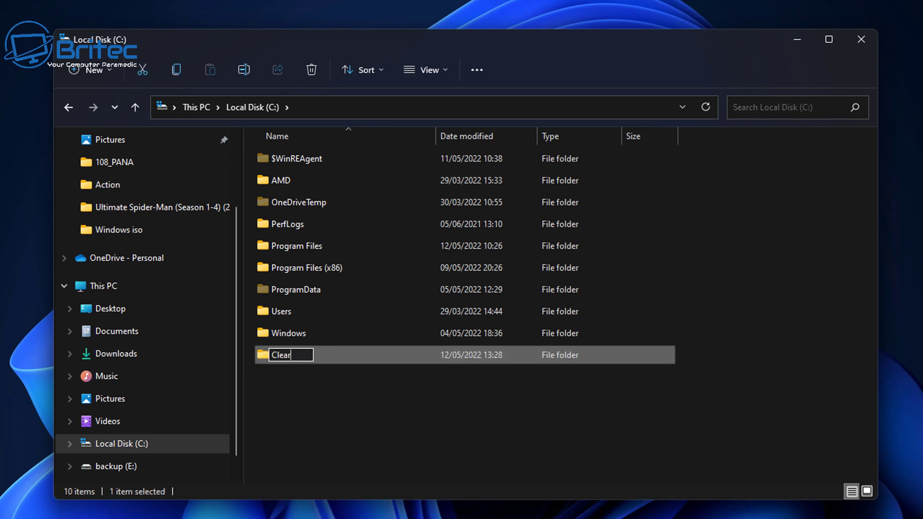
{"action": "type", "text": " Cache"}
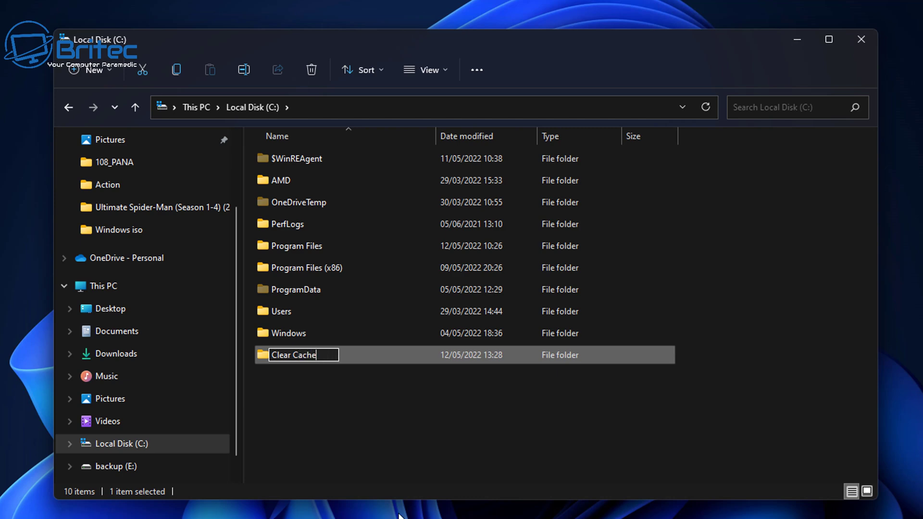
{"action": "left_click", "coordinate": [310, 422]}
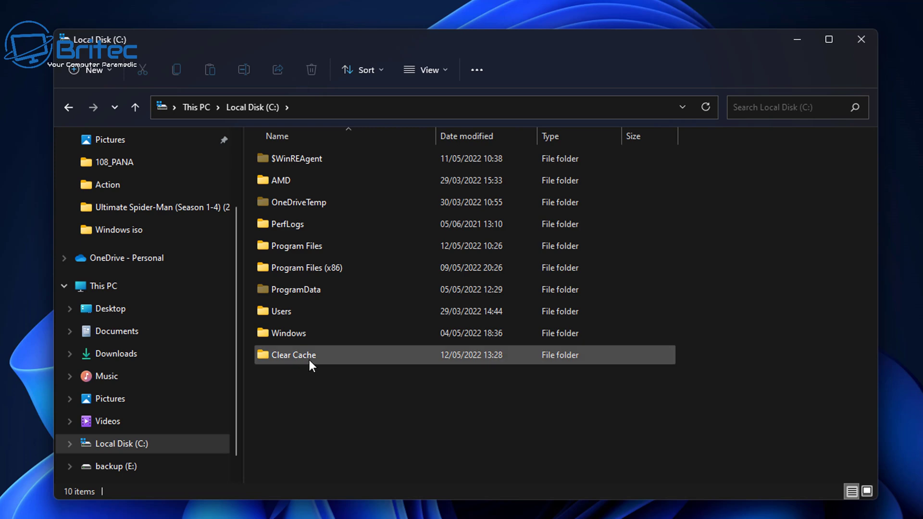
- Move EmptyStandbyList.exe from the desktop into the Clear Cache folder
{"action": "double_click", "coordinate": [301, 359]}
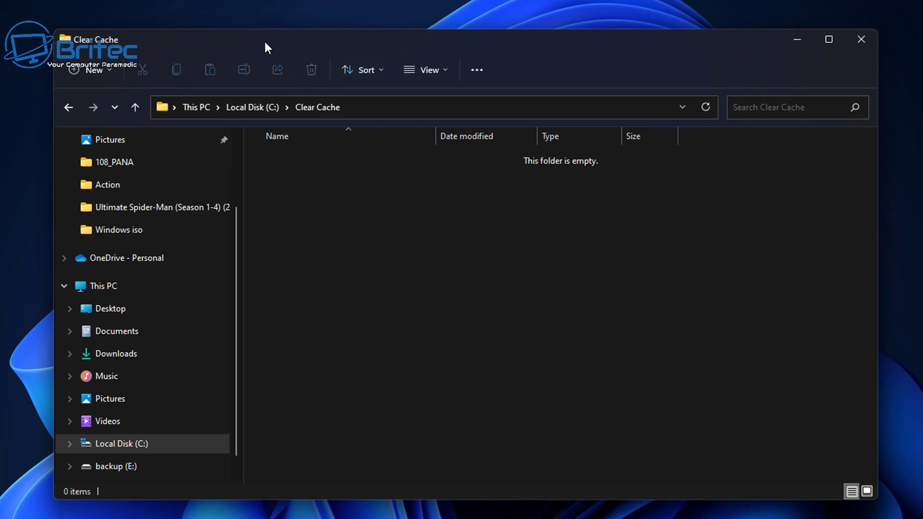
{"action": "left_click_drag", "start_coordinate": [264, 39], "coordinate": [591, 55]}
{"action": "left_click_drag", "start_coordinate": [347, 202], "coordinate": [640, 219]}
{"action": "left_click_drag", "start_coordinate": [686, 66], "coordinate": [447, 66]}
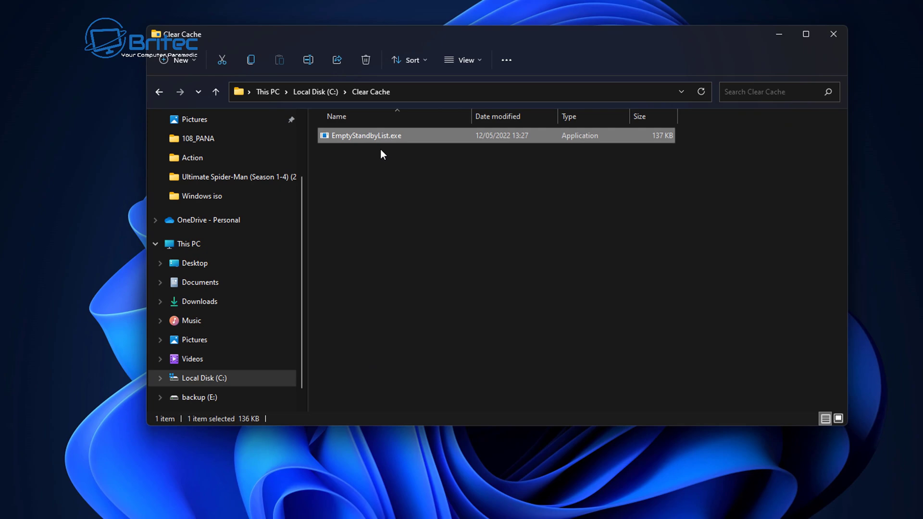
{"action": "left_click", "coordinate": [381, 150]}
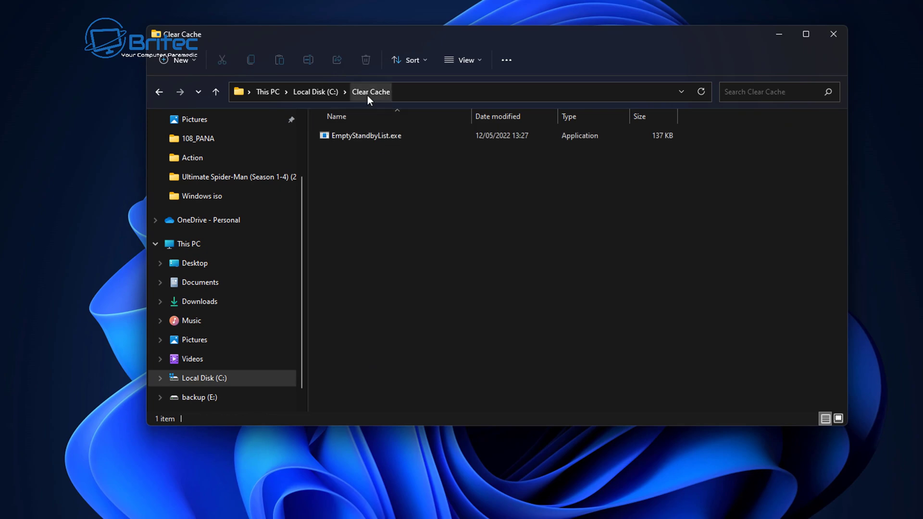
{"action": "right_click", "coordinate": [357, 136]}
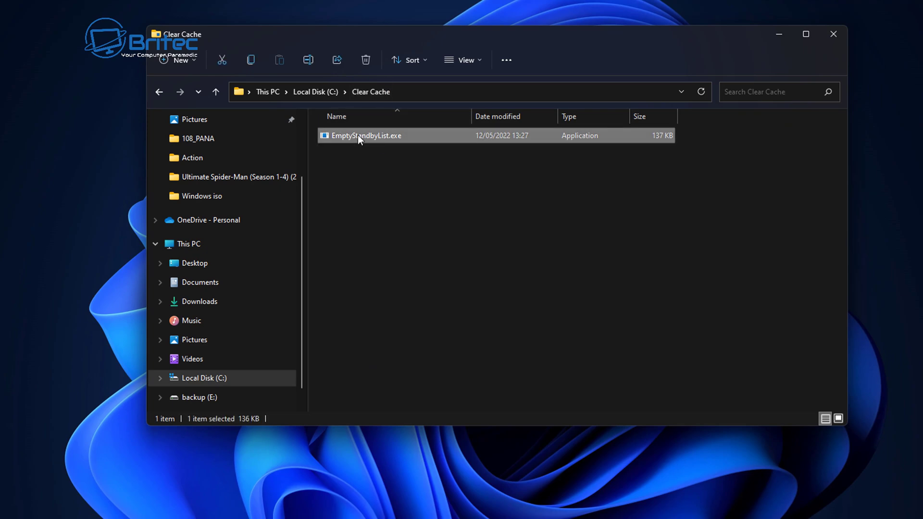
- Enable 'Run this program as an administrator' in EmptyStandbyList.exe's Compatibility properties and apply it
{"action": "left_click", "coordinate": [394, 463]}
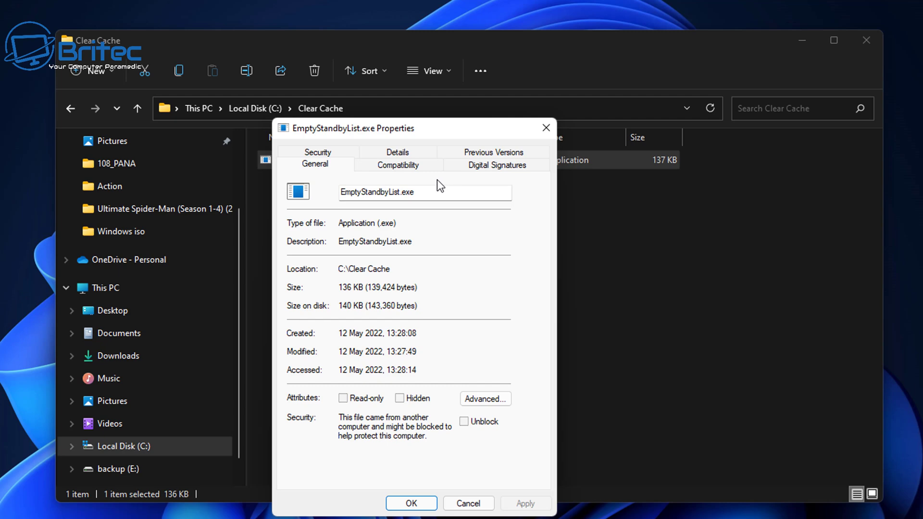
{"action": "left_click", "coordinate": [398, 165]}
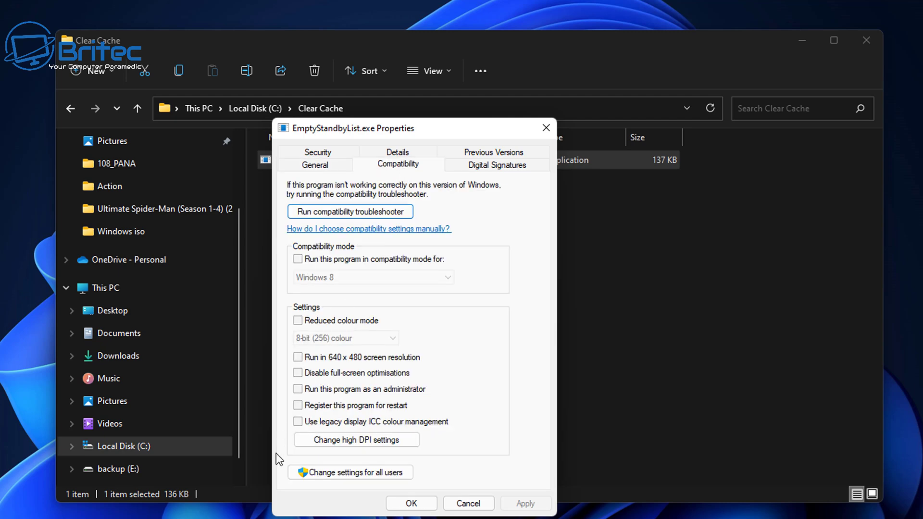
{"action": "left_click", "coordinate": [311, 435]}
{"action": "left_click", "coordinate": [318, 389]}
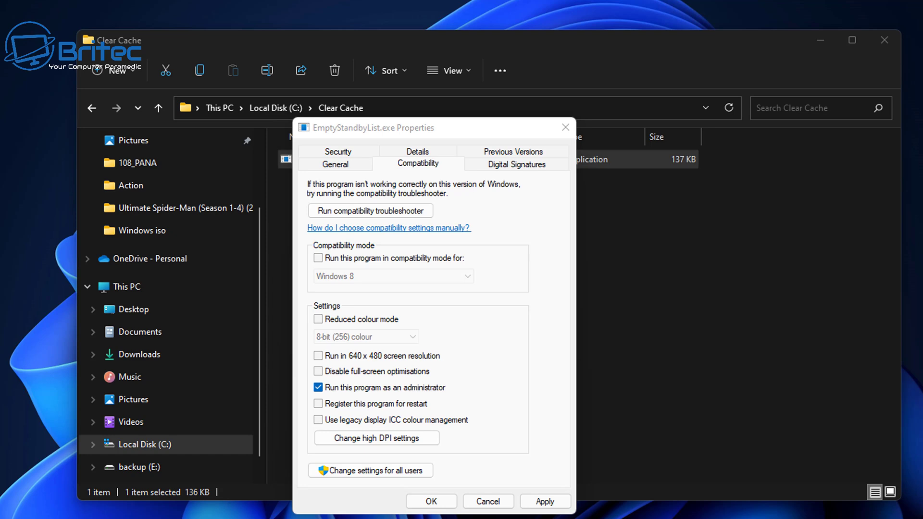
{"action": "left_click", "coordinate": [543, 502]}
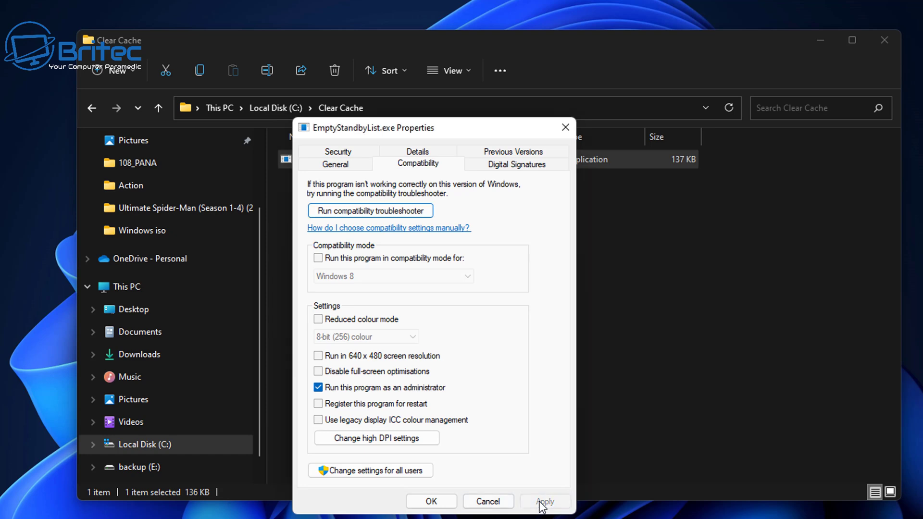
{"action": "left_click", "coordinate": [427, 503]}
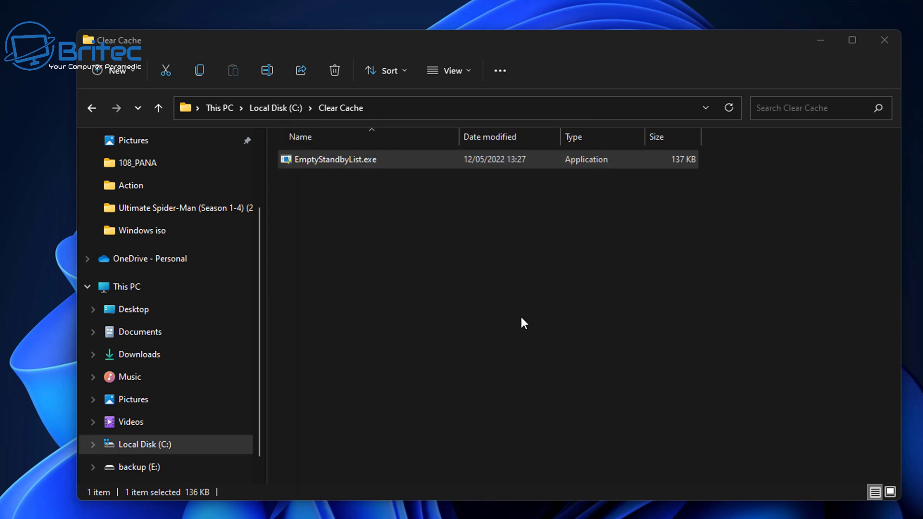
- Minimise Explorer, search Windows for 'task', and launch Task Scheduler
{"action": "left_click", "coordinate": [820, 43]}
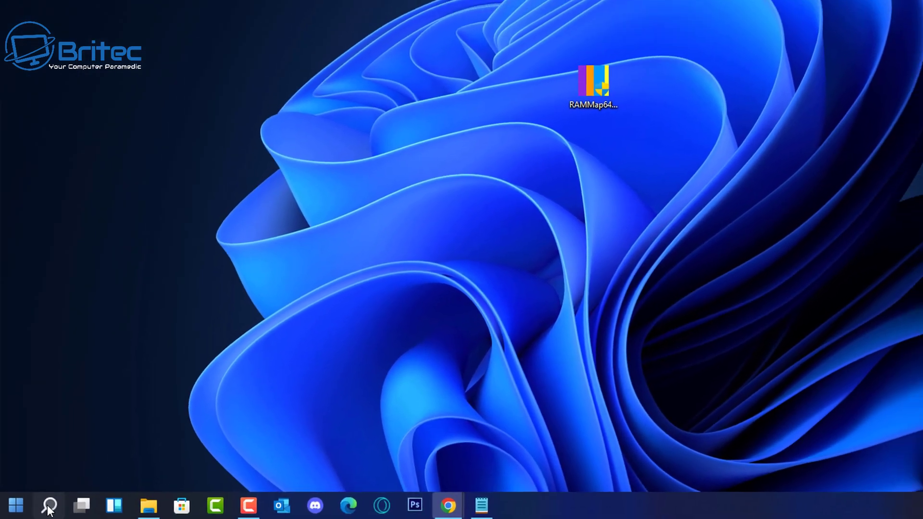
{"action": "left_click", "coordinate": [49, 506]}
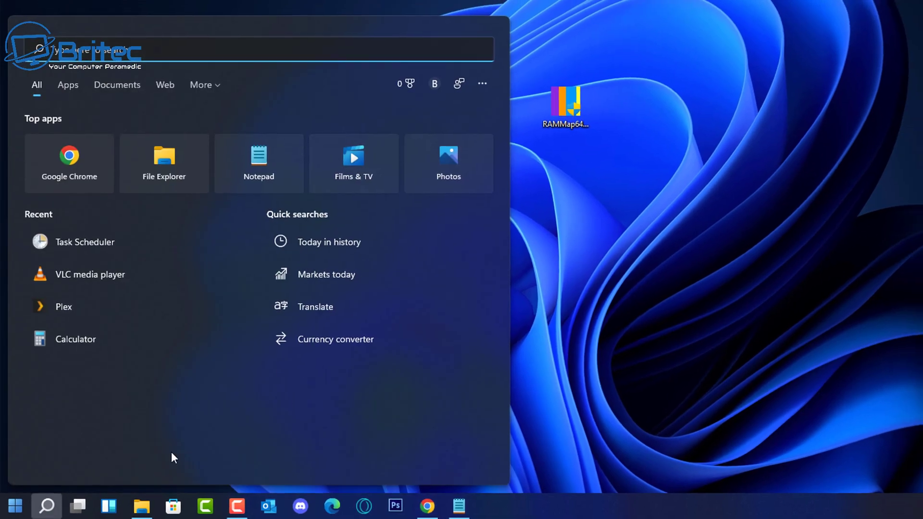
{"action": "type", "text": "task"}
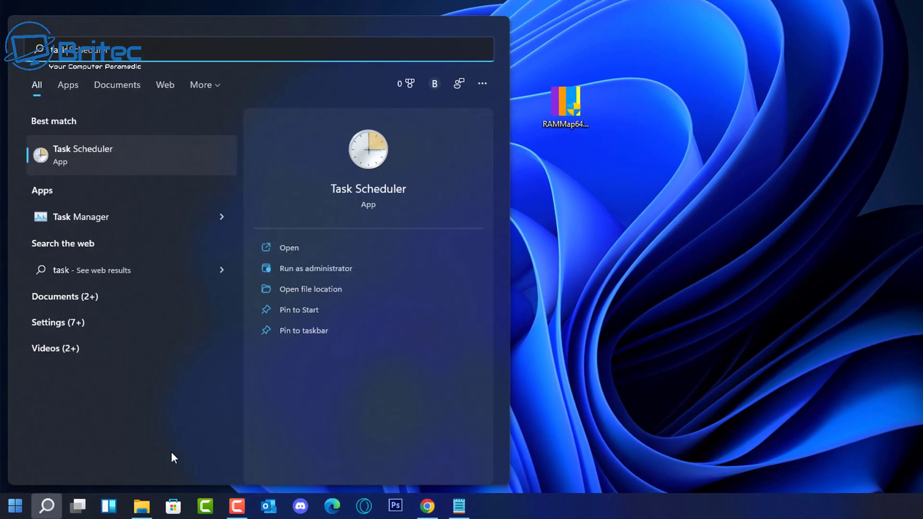
{"action": "left_click", "coordinate": [107, 160]}
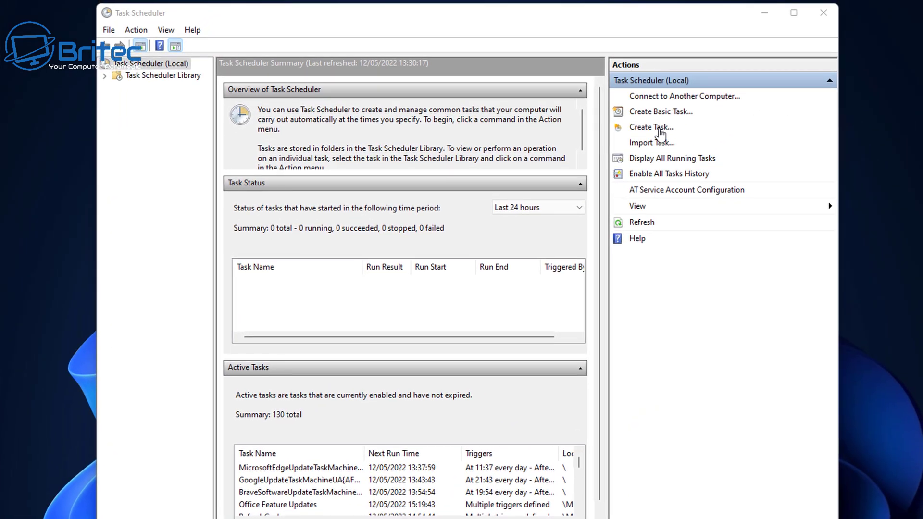
- Create a new task named 'EmptyCache' with description 'EmptyCache', and bring up Change User or Group
{"action": "left_click", "coordinate": [659, 128]}
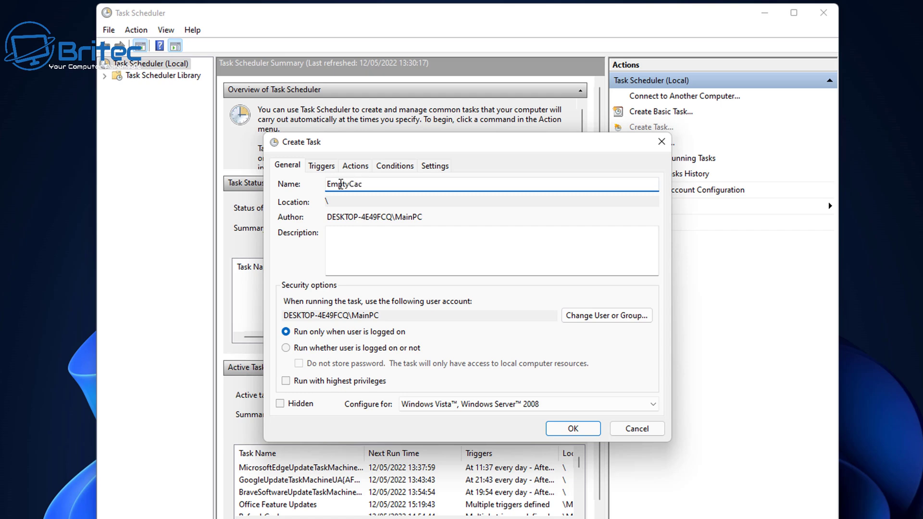
{"action": "type", "text": "he"}
{"action": "left_click", "coordinate": [371, 245]}
{"action": "type", "text": "E"}
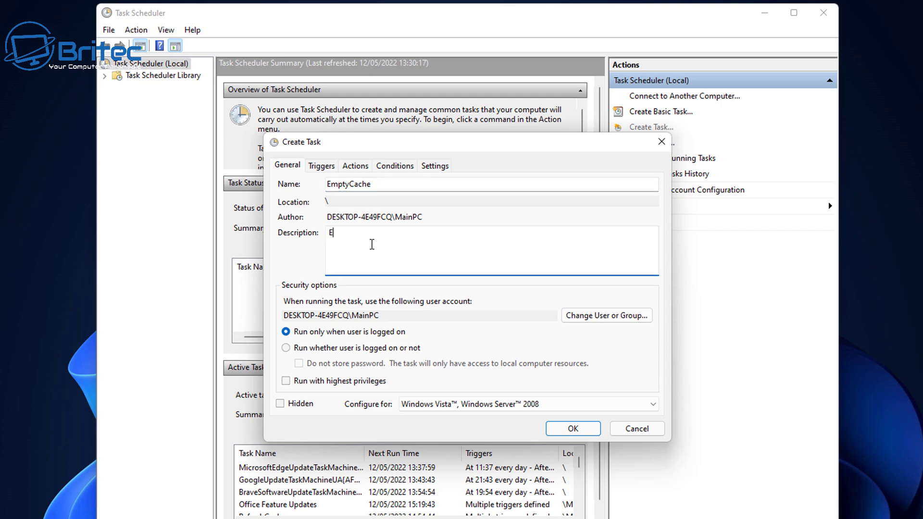
{"action": "type", "text": "mptyCache"}
{"action": "left_click", "coordinate": [613, 321]}
{"action": "left_click_drag", "start_coordinate": [412, 175], "coordinate": [435, 201]}
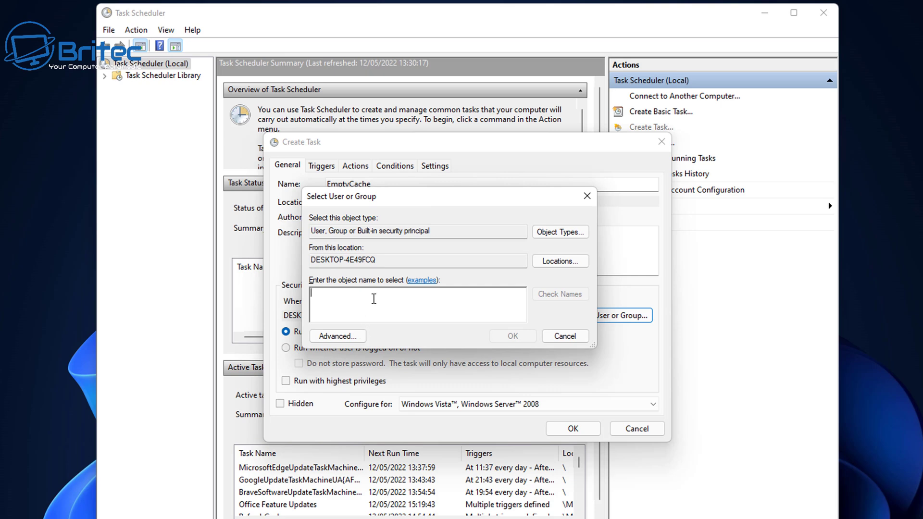
- Set the EmptyCache task's user account to SYSTEM through the advanced account search
{"action": "left_click", "coordinate": [359, 336]}
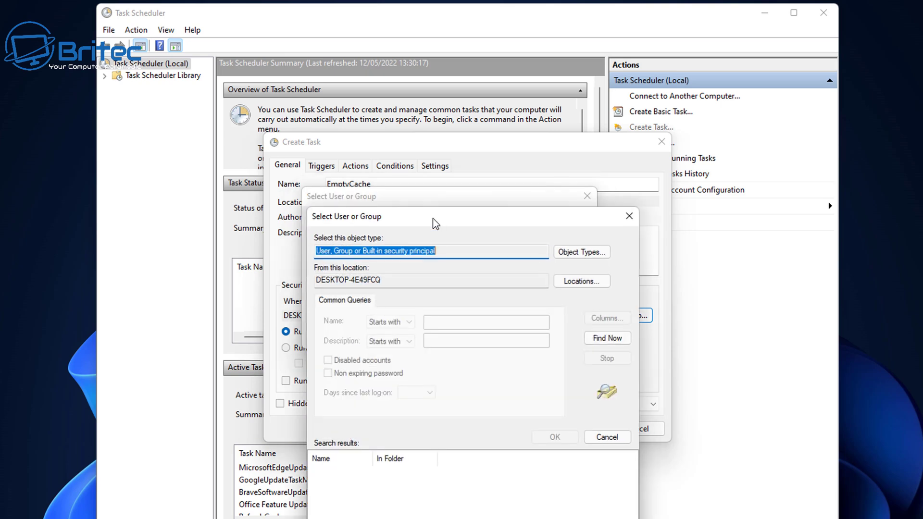
{"action": "left_click_drag", "start_coordinate": [426, 186], "coordinate": [407, 145]}
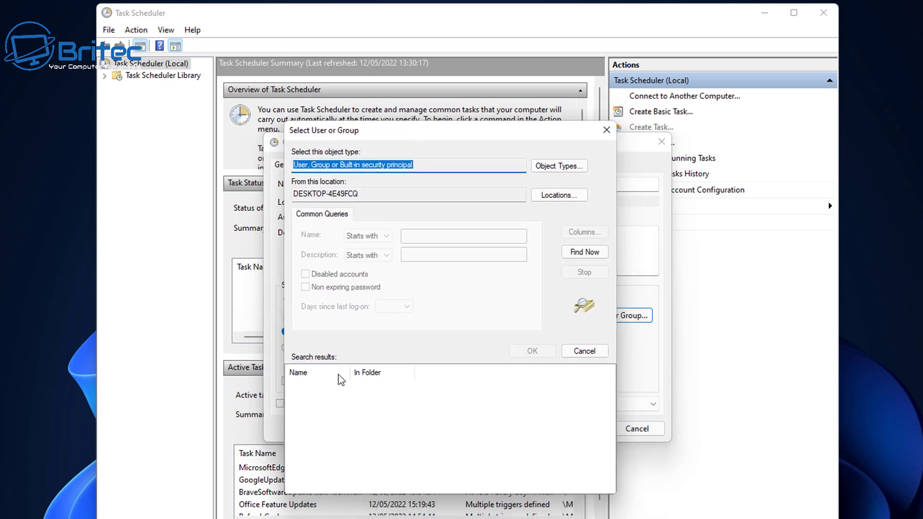
{"action": "left_click", "coordinate": [576, 257]}
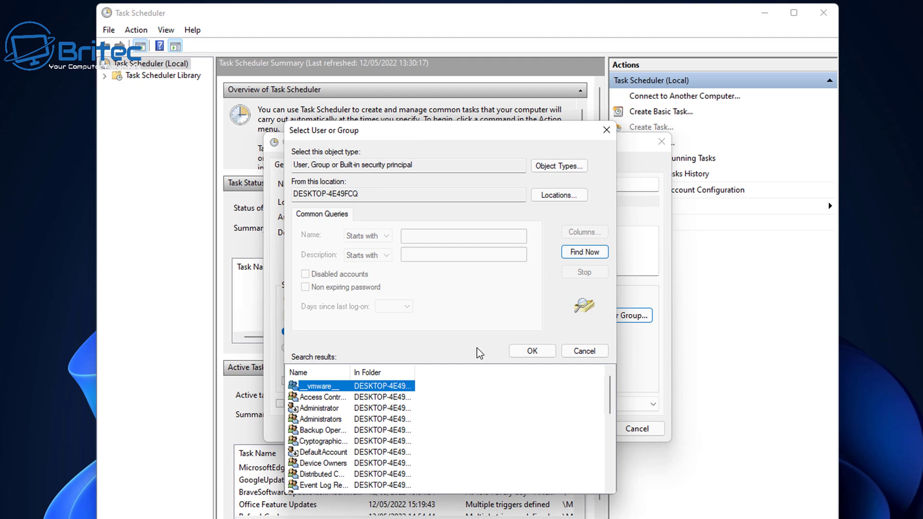
{"action": "scroll", "coordinate": [397, 425], "scroll_direction": "down", "scroll_amount": 7}
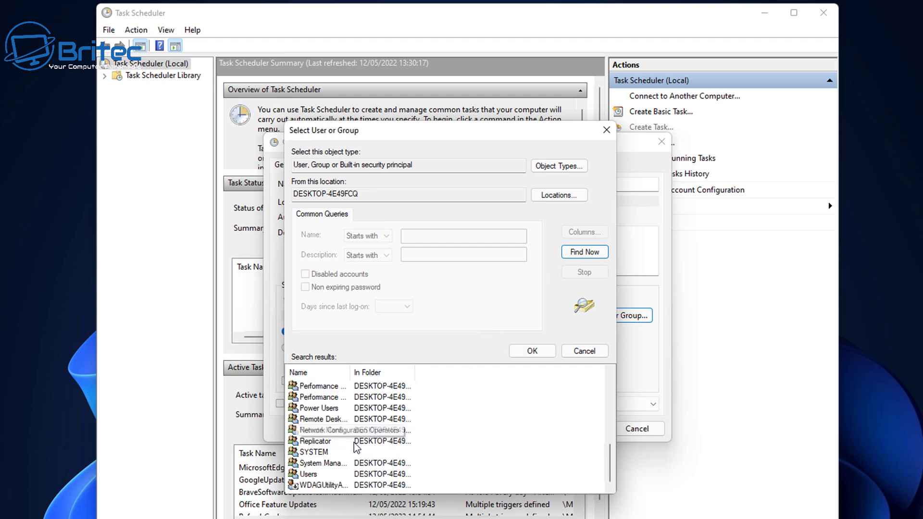
{"action": "double_click", "coordinate": [318, 453]}
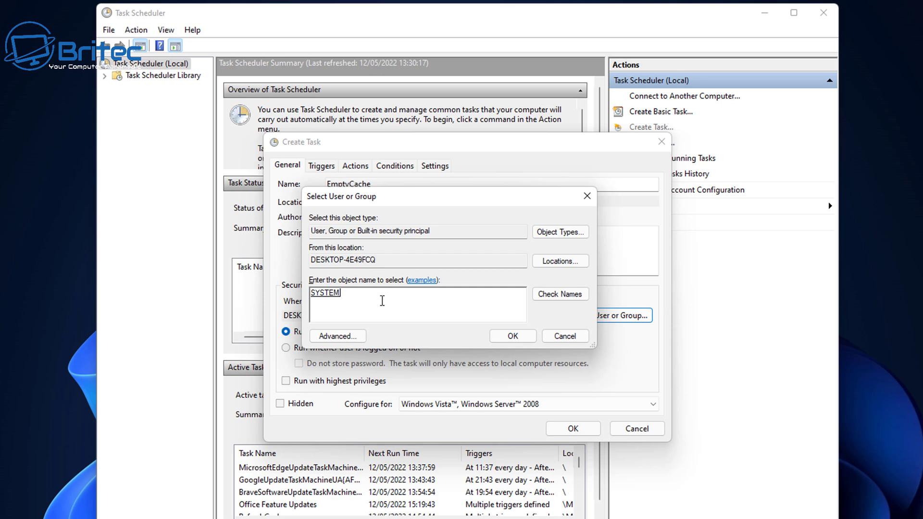
{"action": "left_click", "coordinate": [513, 336]}
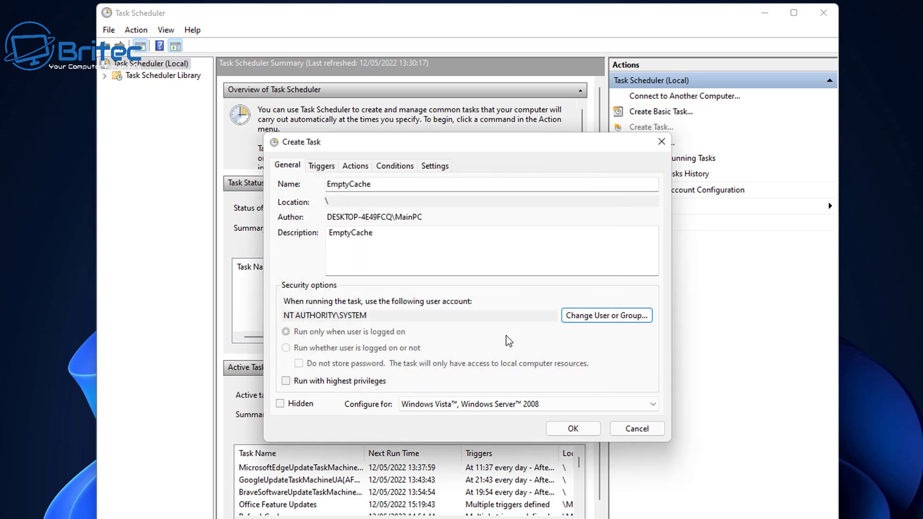
- Configure the task for Windows 10 and run it with highest privileges
{"action": "left_click", "coordinate": [475, 408]}
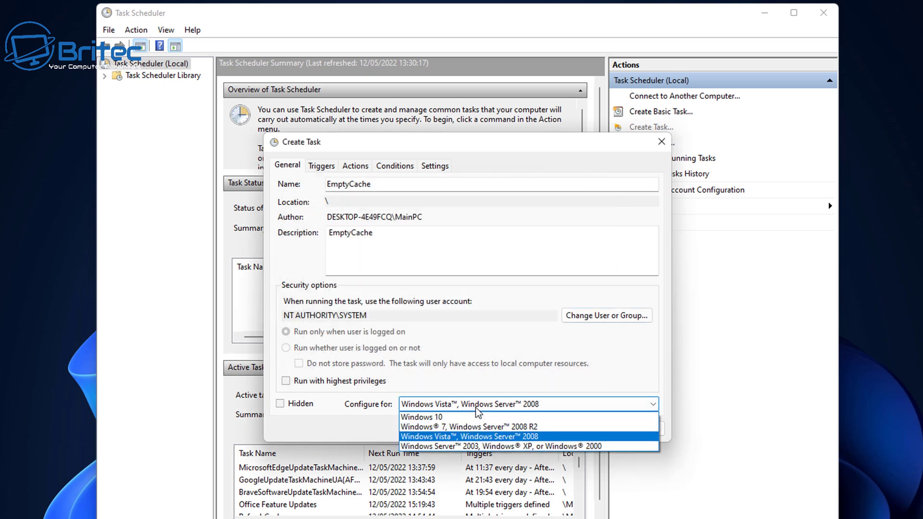
{"action": "left_click", "coordinate": [439, 416]}
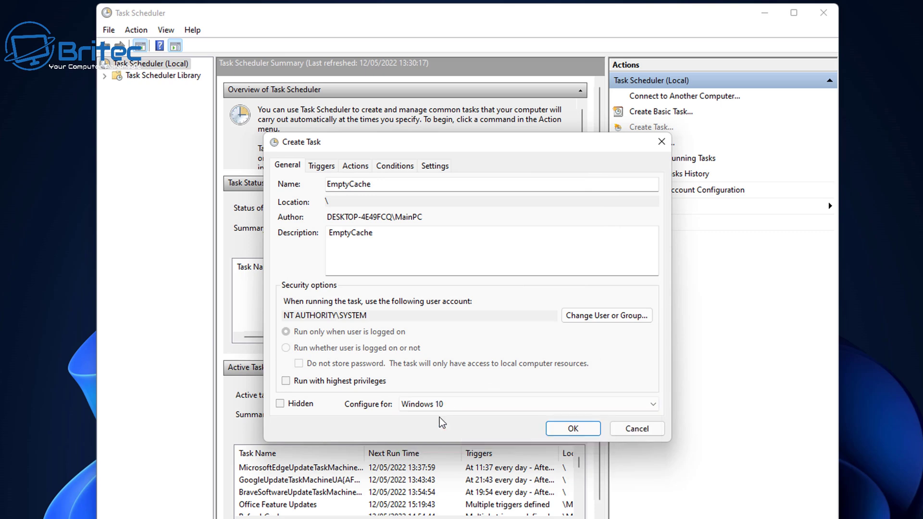
{"action": "left_click", "coordinate": [286, 381]}
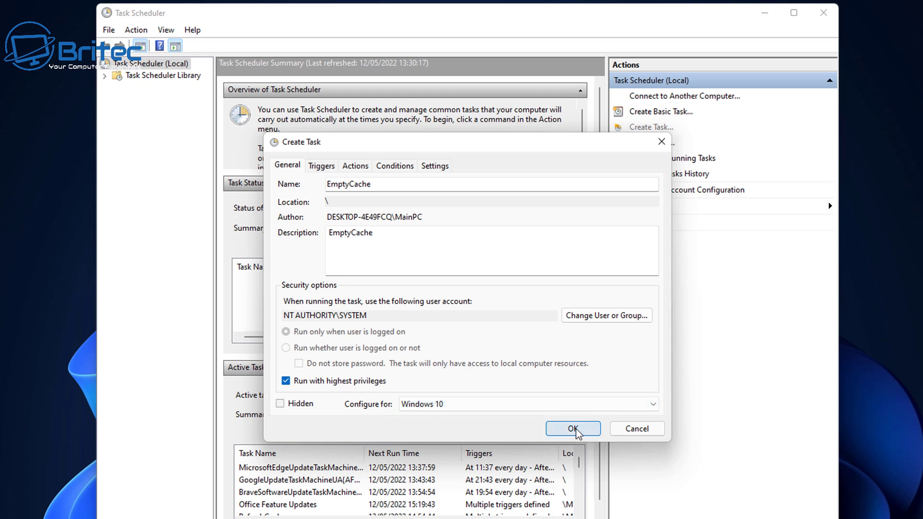
- Add a new trigger that repeats the task every 15 minutes
{"action": "left_click", "coordinate": [326, 170]}
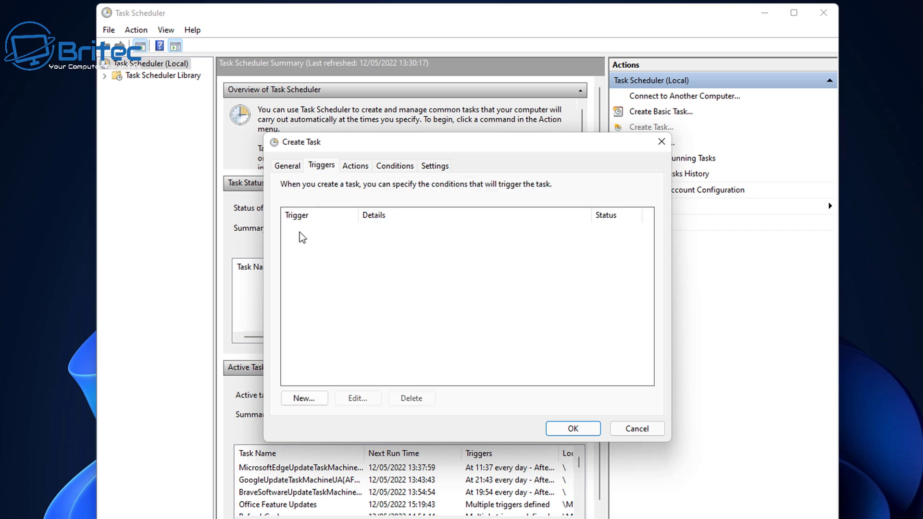
{"action": "left_click", "coordinate": [305, 398]}
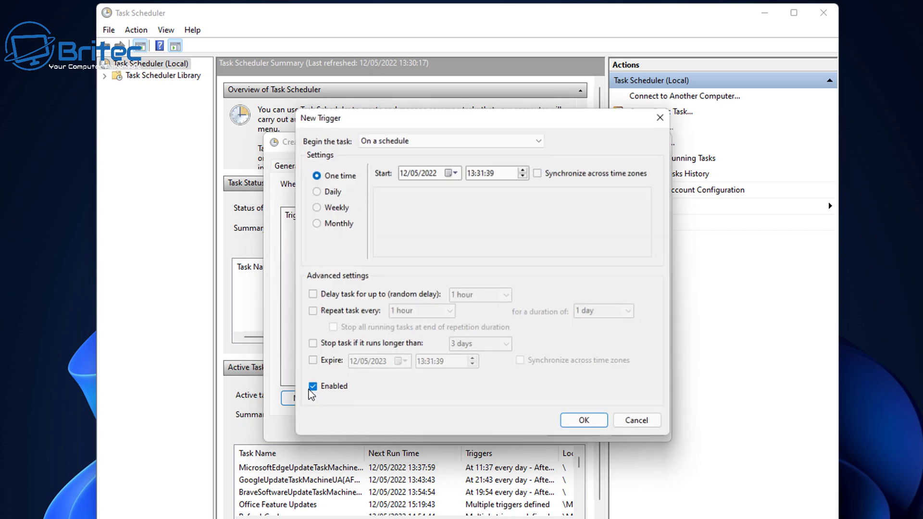
{"action": "left_click_drag", "start_coordinate": [474, 120], "coordinate": [450, 134]}
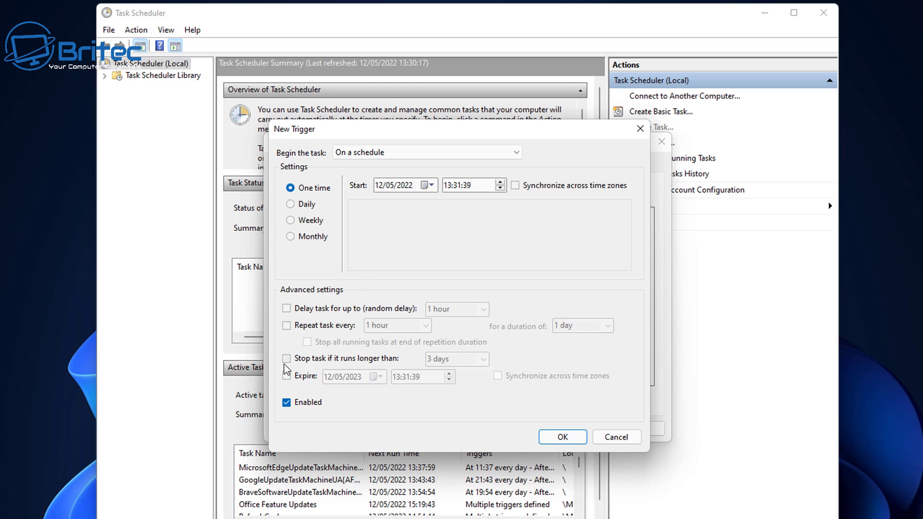
{"action": "left_click", "coordinate": [286, 326]}
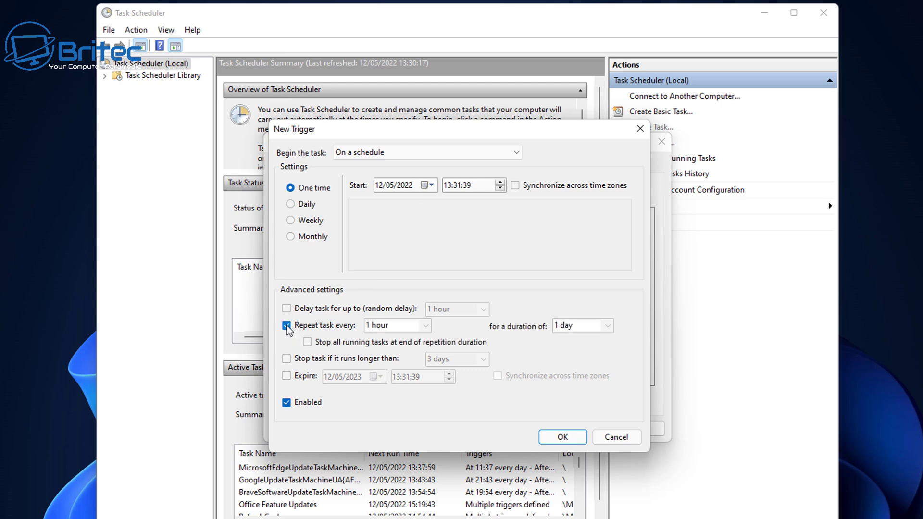
{"action": "left_click", "coordinate": [426, 326]}
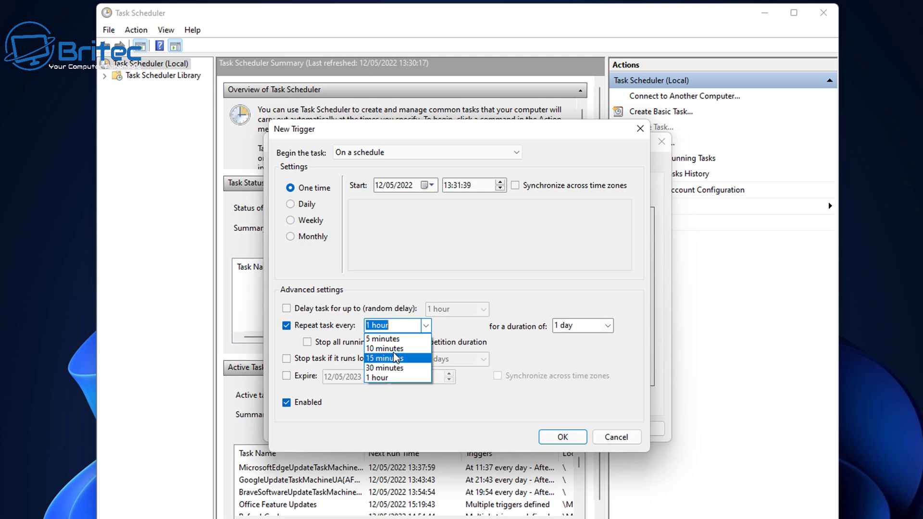
{"action": "left_click", "coordinate": [395, 340]}
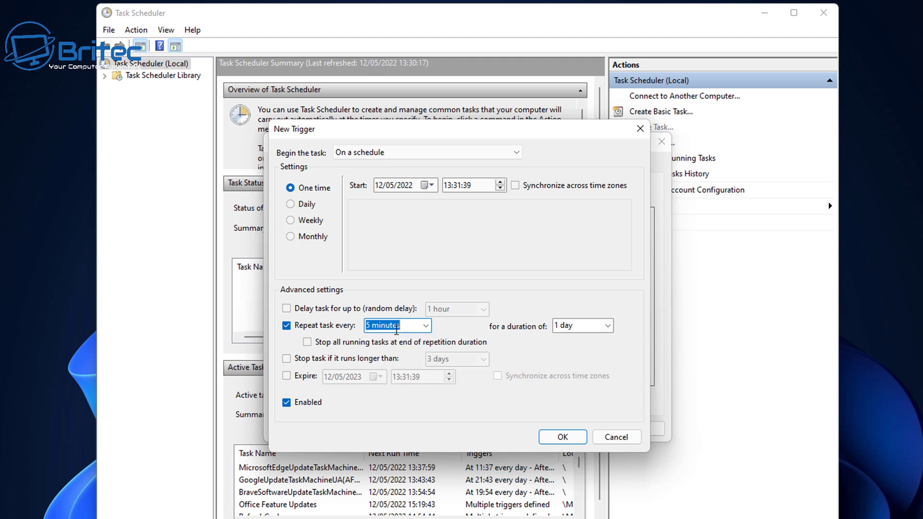
{"action": "left_click", "coordinate": [425, 326]}
{"action": "left_click", "coordinate": [404, 358]}
{"action": "left_click", "coordinate": [396, 327]}
{"action": "left_click", "coordinate": [425, 326]}
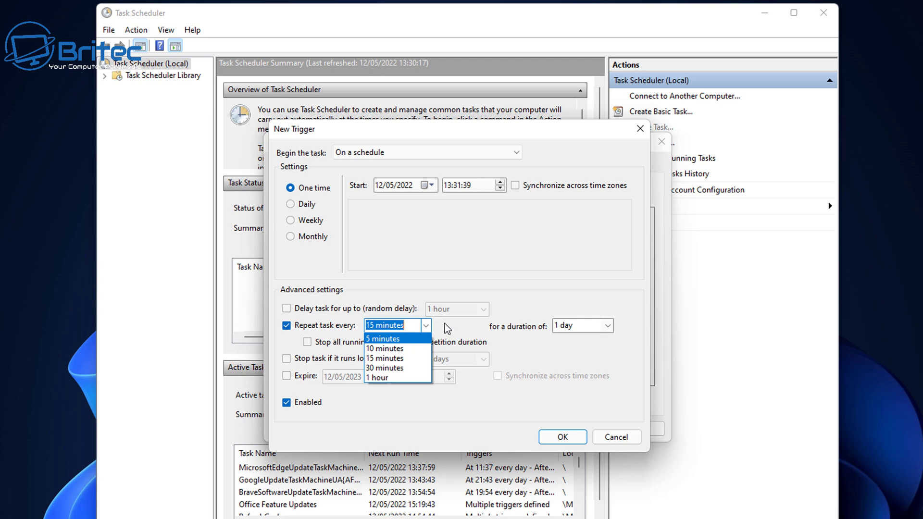
{"action": "left_click", "coordinate": [451, 332]}
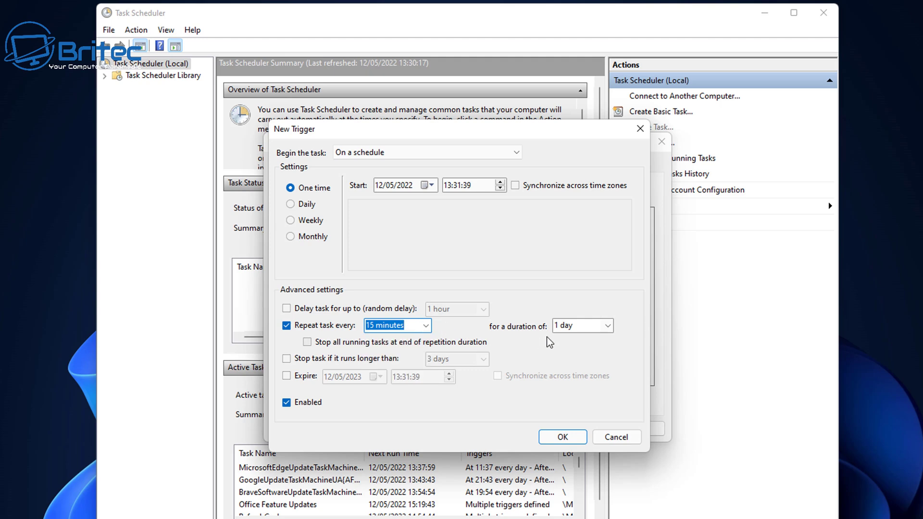
- Set the repetition duration to Indefinitely, save the trigger, and view the Actions page
{"action": "left_click", "coordinate": [609, 326]}
{"action": "left_click", "coordinate": [574, 339]}
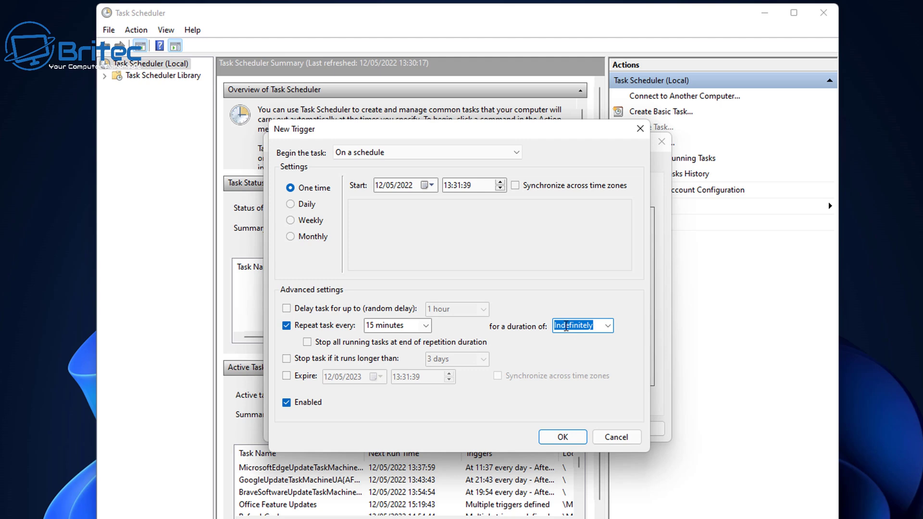
{"action": "left_click", "coordinate": [566, 326]}
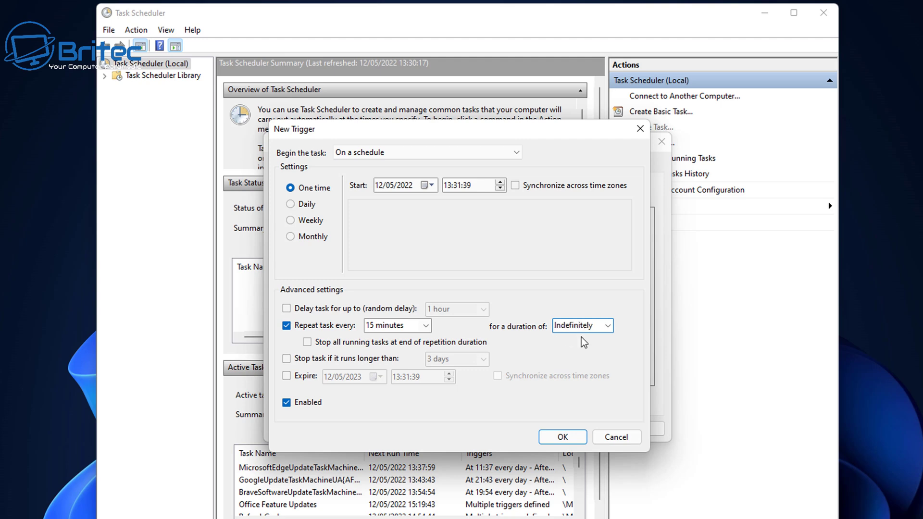
{"action": "left_click", "coordinate": [608, 326]}
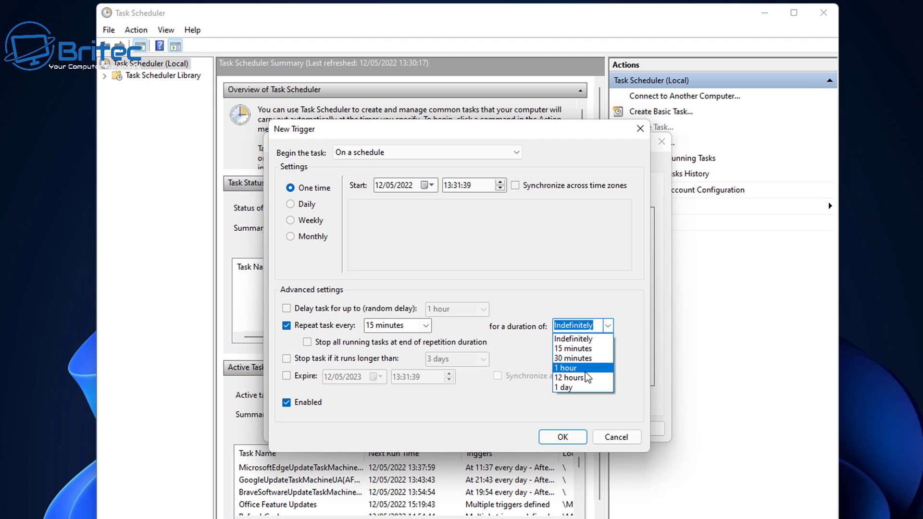
{"action": "left_click", "coordinate": [577, 304]}
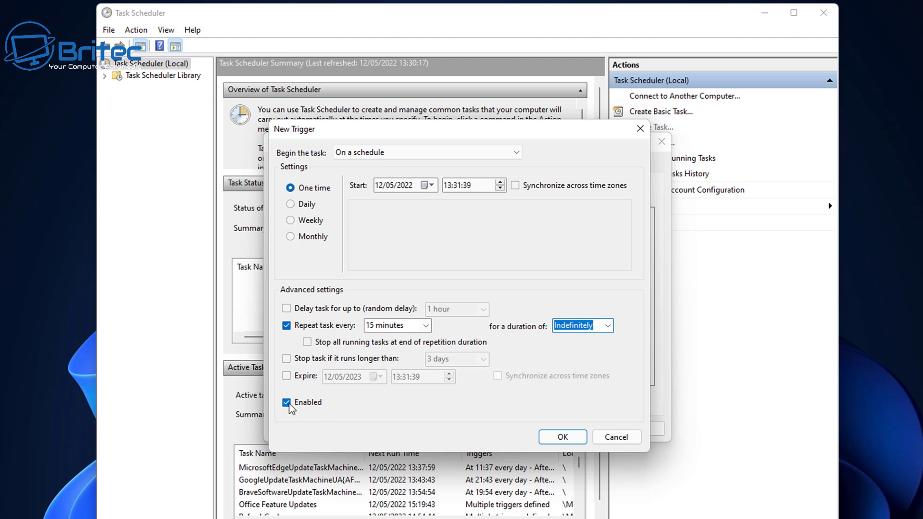
{"action": "left_click", "coordinate": [563, 436]}
{"action": "left_click", "coordinate": [355, 166]}
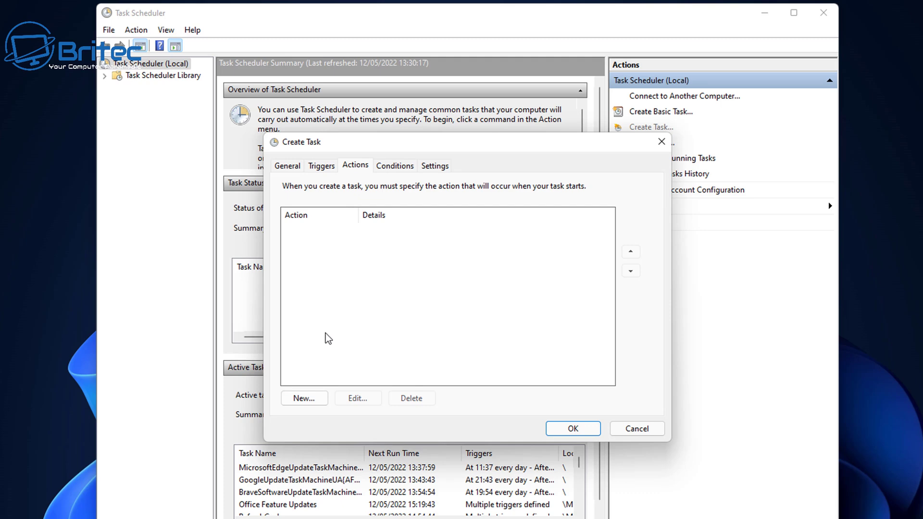
- Add a new action that starts the program C:\Clear Cache\EmptyStandbyList.exe
{"action": "left_click", "coordinate": [306, 399]}
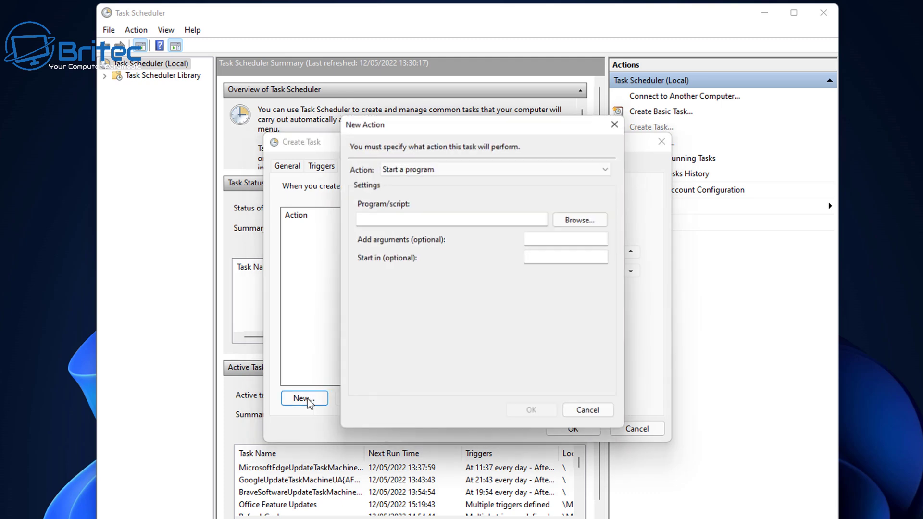
{"action": "left_click_drag", "start_coordinate": [480, 128], "coordinate": [442, 142]}
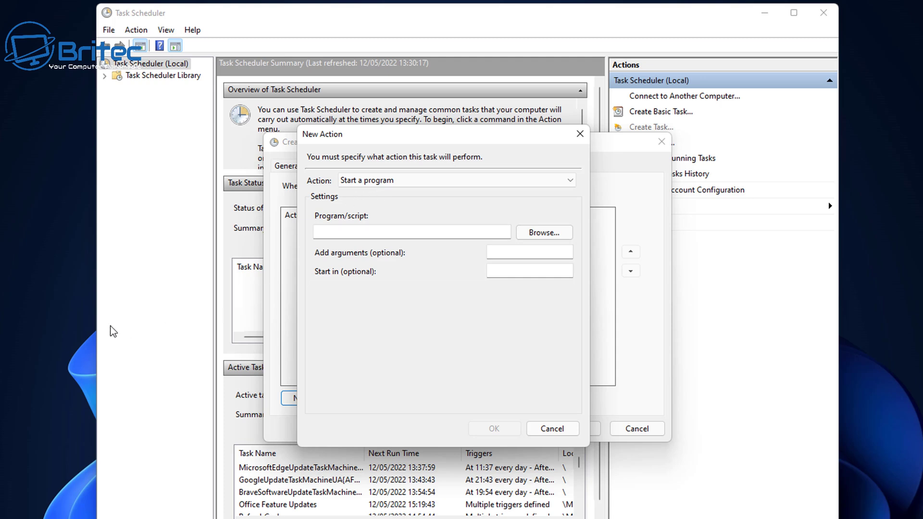
{"action": "left_click", "coordinate": [551, 234]}
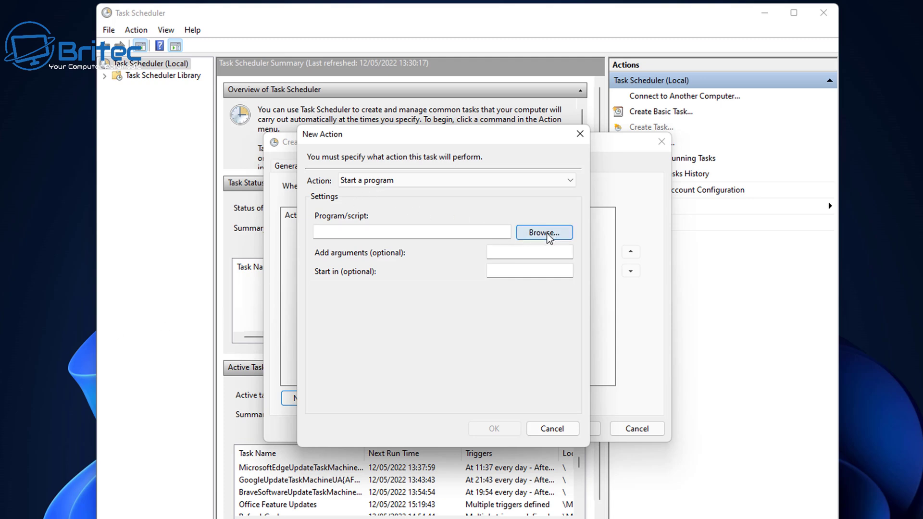
{"action": "left_click_drag", "start_coordinate": [582, 159], "coordinate": [446, 149]}
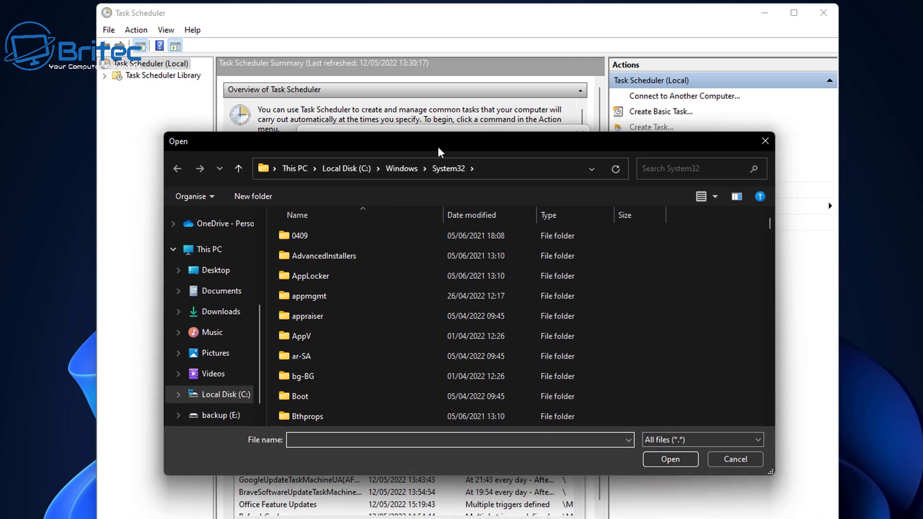
{"action": "left_click", "coordinate": [223, 395]}
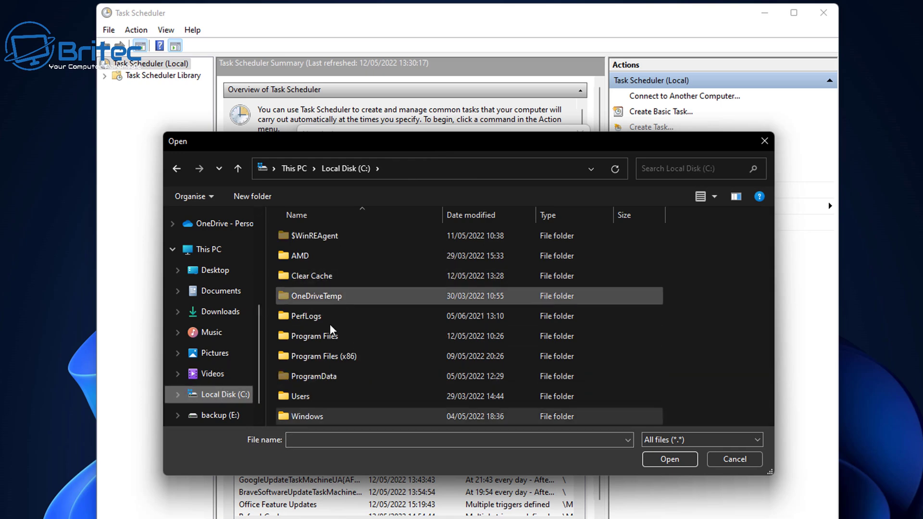
{"action": "left_click", "coordinate": [331, 416]}
{"action": "double_click", "coordinate": [319, 282]}
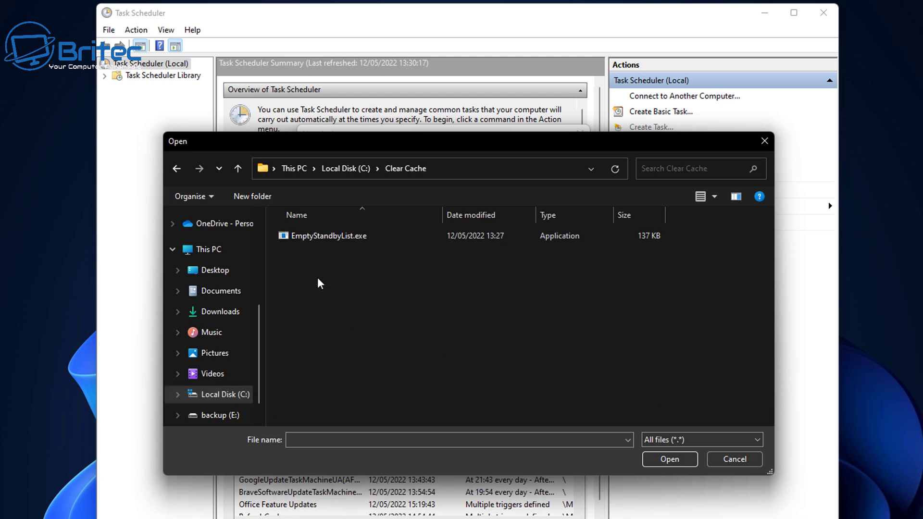
{"action": "left_click", "coordinate": [323, 239]}
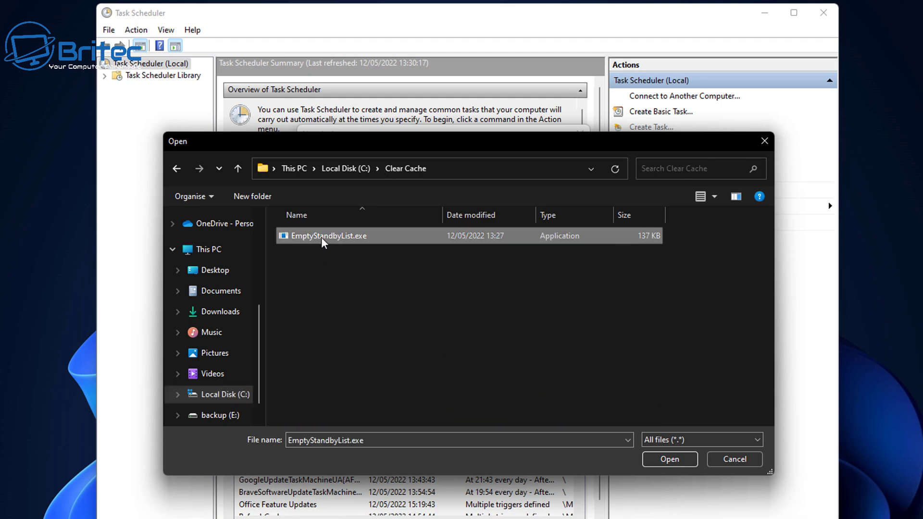
{"action": "left_click", "coordinate": [672, 459]}
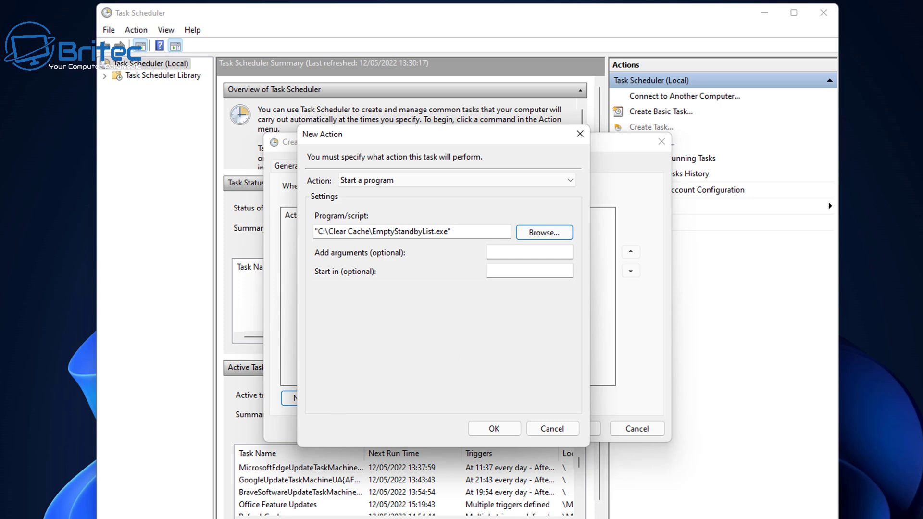
- Confirm the program action, review the Conditions and Settings pages, and save the EmptyCache task
{"action": "left_click", "coordinate": [491, 429]}
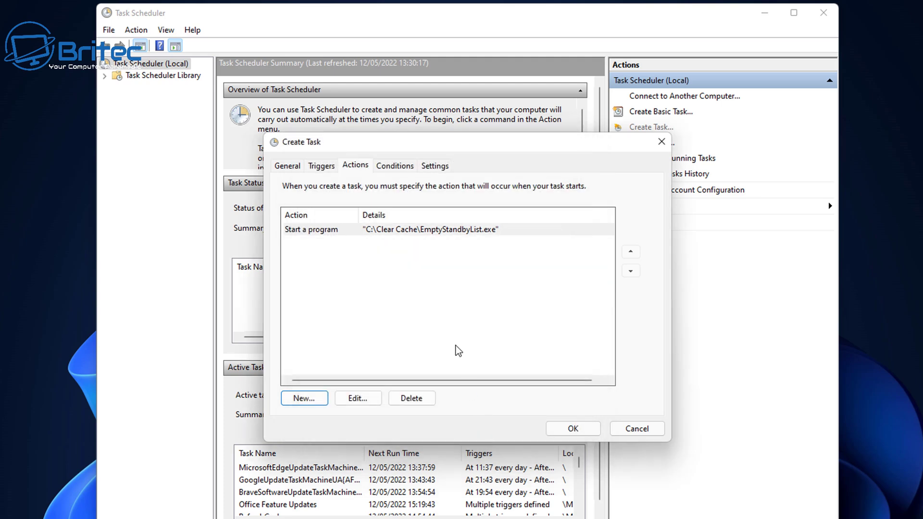
{"action": "left_click", "coordinate": [392, 166]}
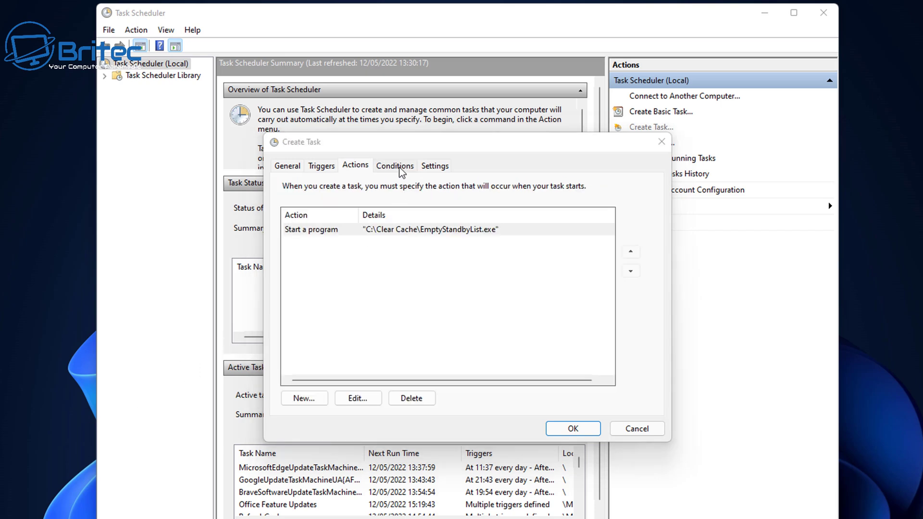
{"action": "left_click", "coordinate": [403, 167]}
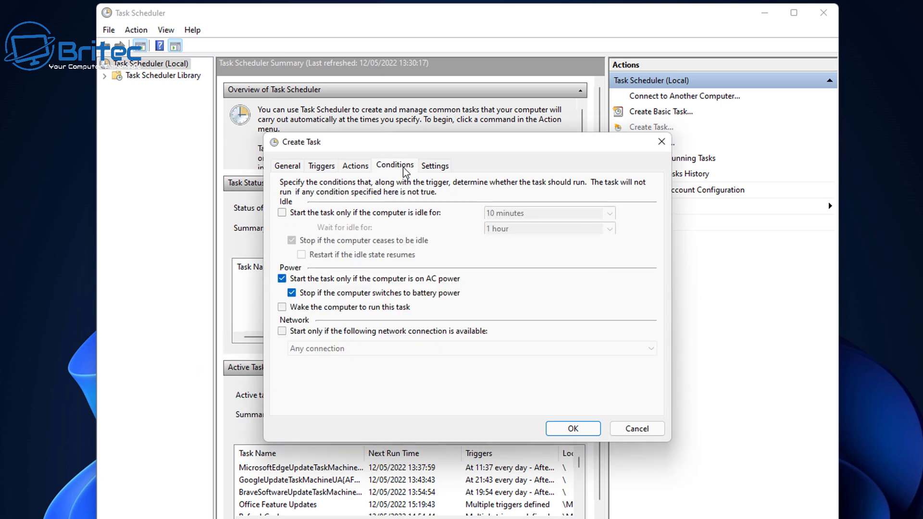
{"action": "left_click", "coordinate": [435, 166]}
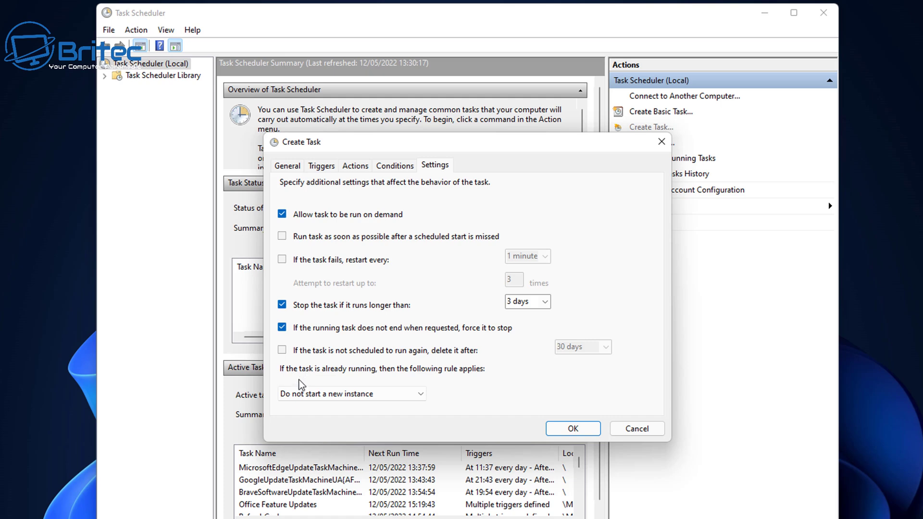
{"action": "left_click", "coordinate": [572, 429]}
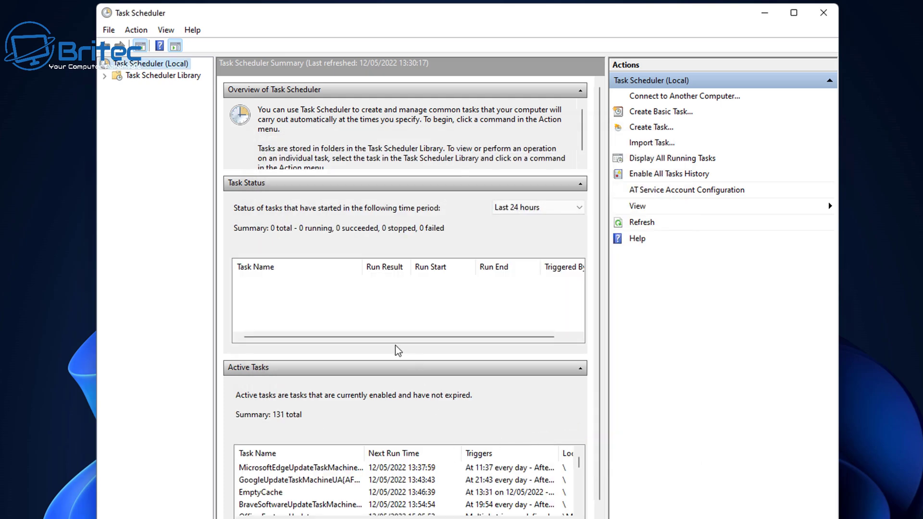
- Select EmptyCache in Task Scheduler Library and maximize the window to view its trigger details
{"action": "left_click", "coordinate": [104, 77]}
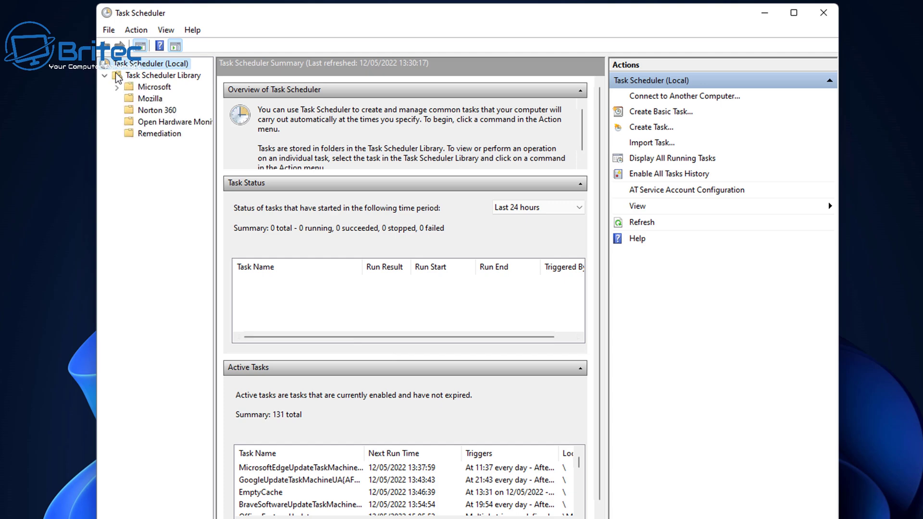
{"action": "left_click", "coordinate": [148, 76]}
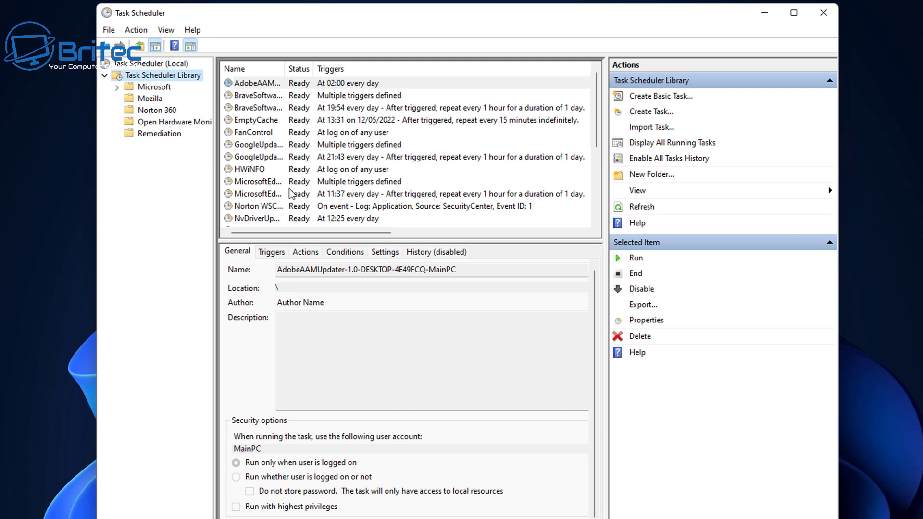
{"action": "left_click", "coordinate": [261, 123]}
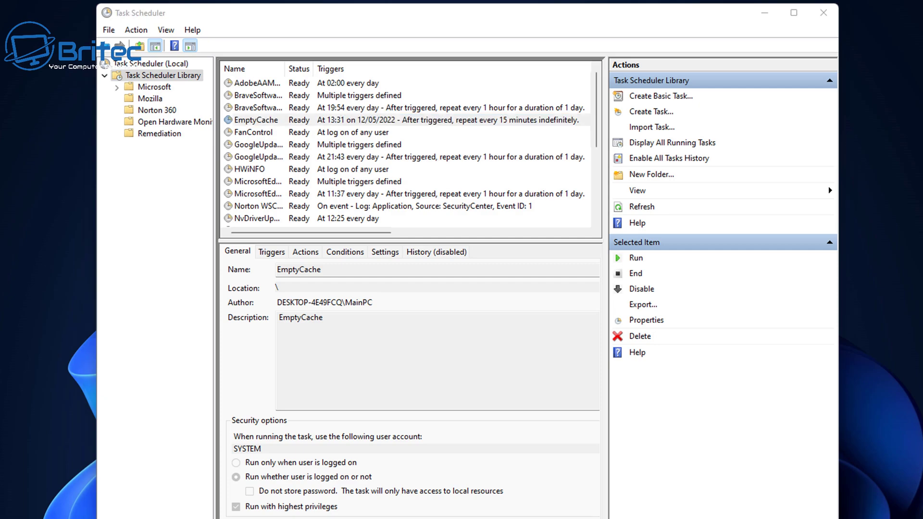
{"action": "left_click", "coordinate": [794, 13]}
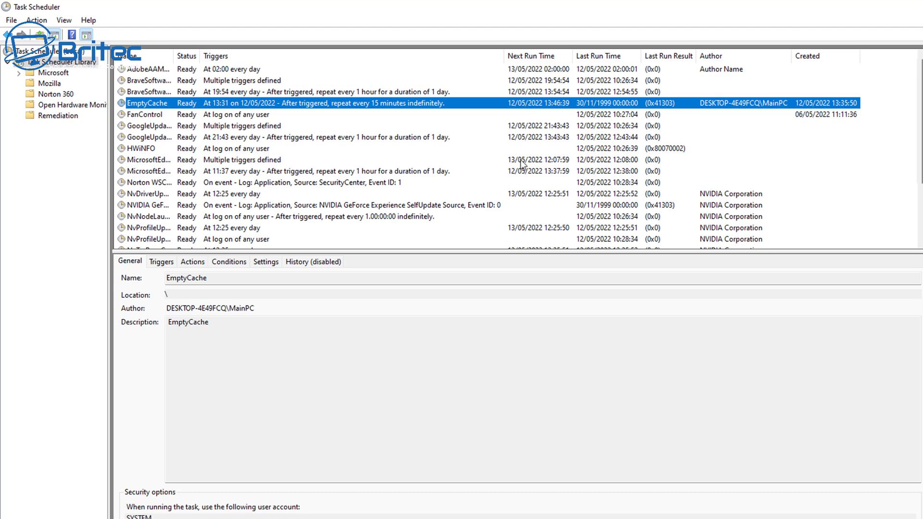
- Launch Task Manager from the taskbar and widen it on the Memory performance page
{"action": "right_click", "coordinate": [584, 518]}
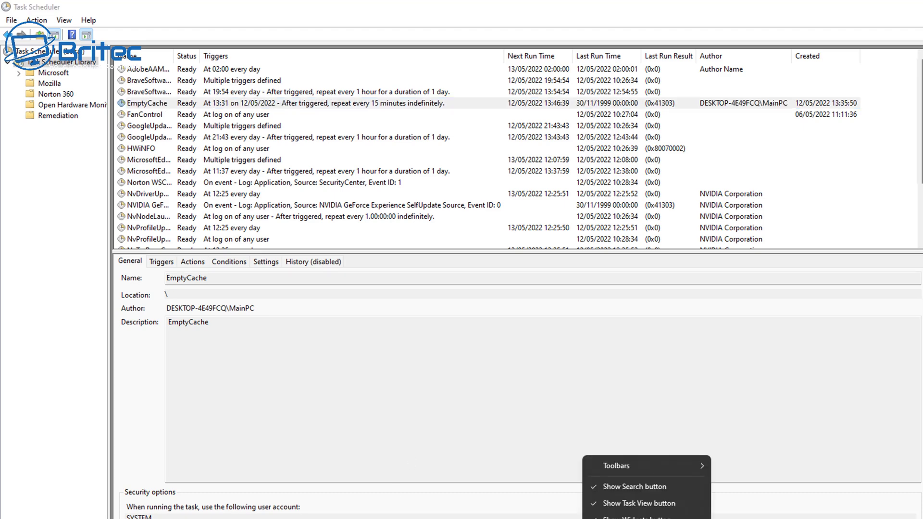
{"action": "left_click", "coordinate": [620, 517]}
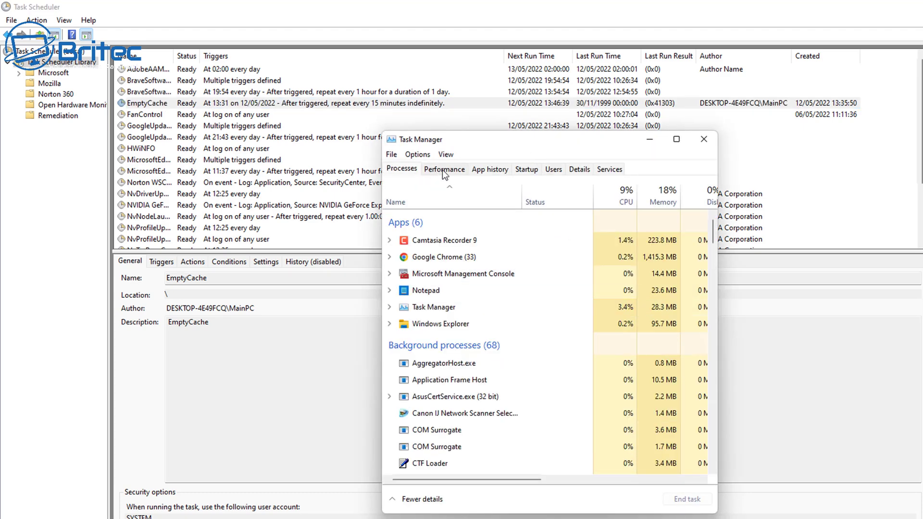
{"action": "left_click", "coordinate": [442, 170]}
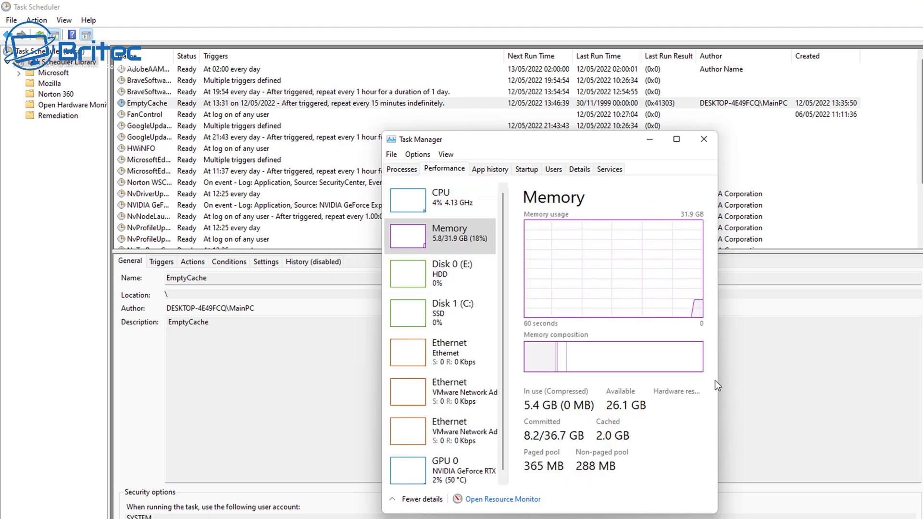
{"action": "left_click_drag", "start_coordinate": [717, 380], "coordinate": [755, 379]}
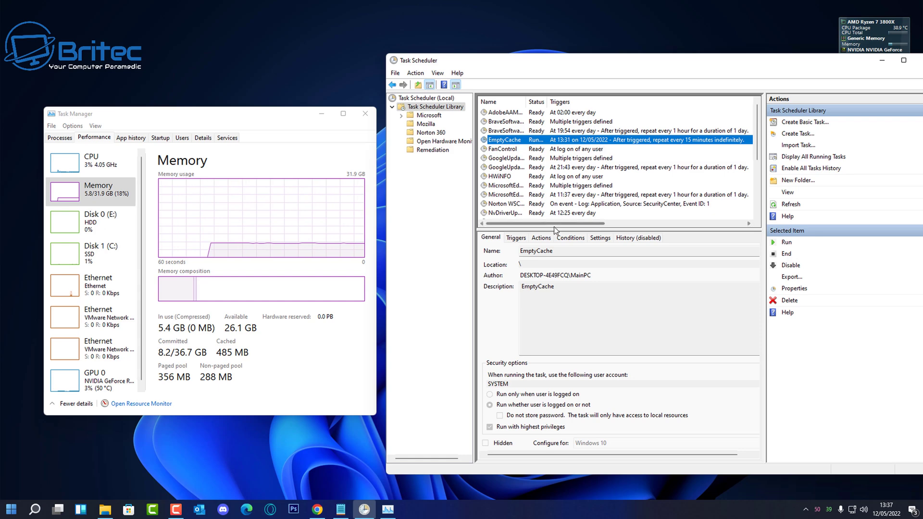
- Resize the windows and the side pane to reveal more of Task Scheduler's task columns
{"action": "left_click_drag", "start_coordinate": [554, 226], "coordinate": [642, 220]}
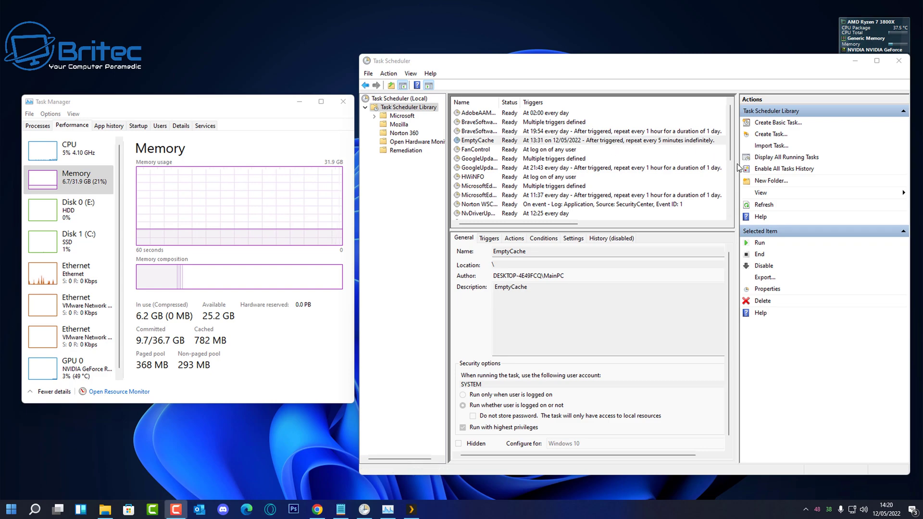
{"action": "left_click_drag", "start_coordinate": [738, 168], "coordinate": [859, 168]}
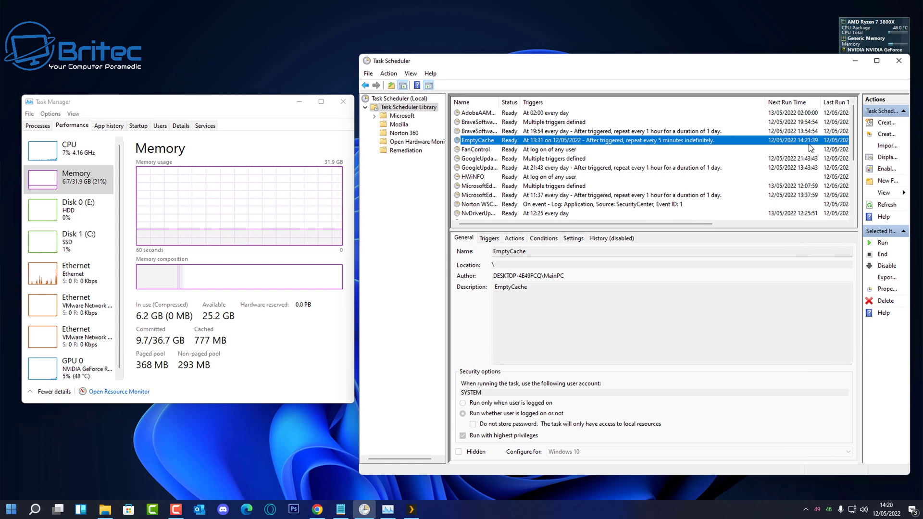